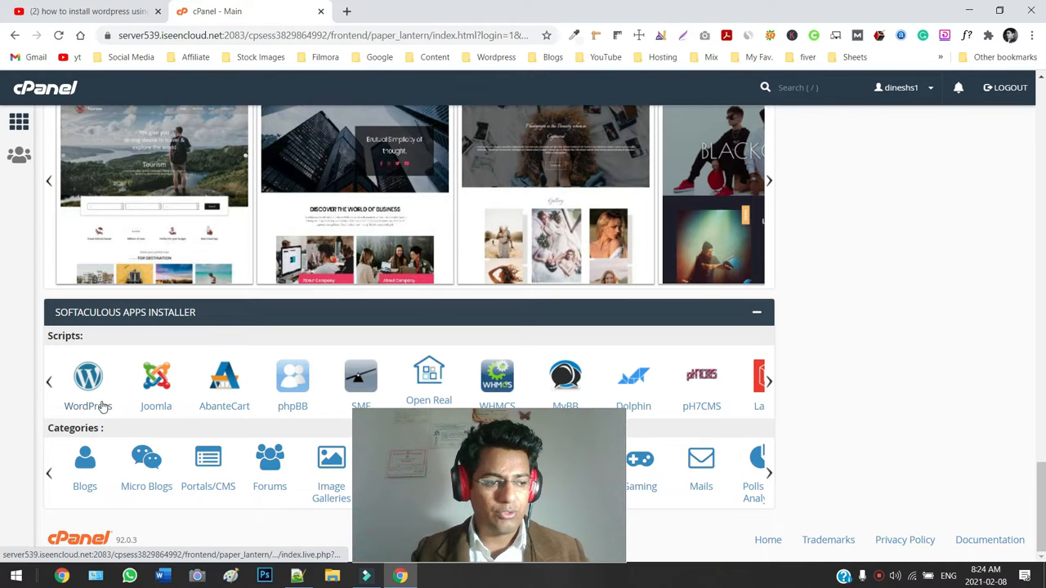
# Open the WordPress script from cPanel's Softaculous Apps Installer section.
pyautogui.click(89, 401)
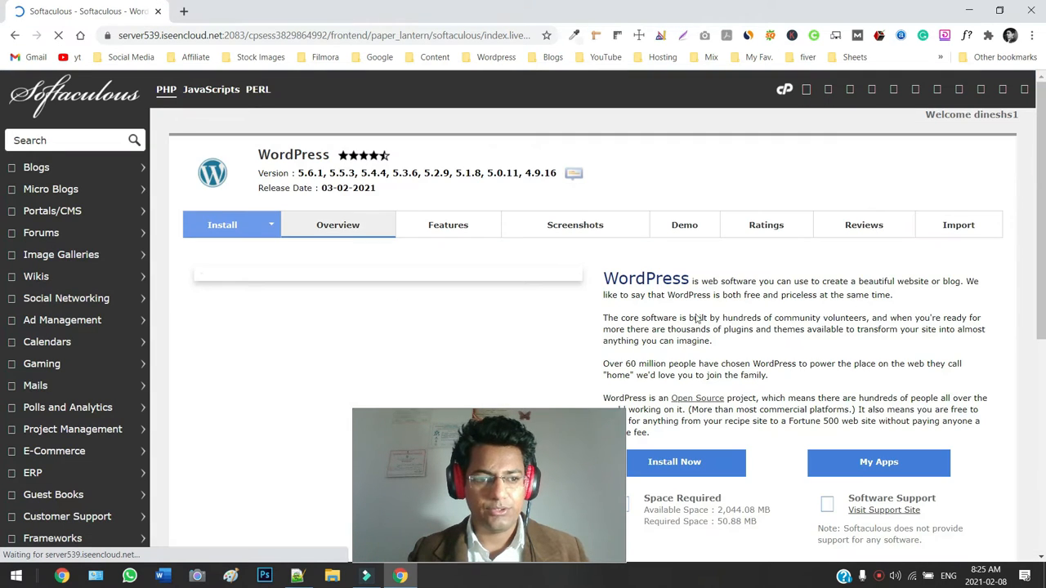
# Start a new WordPress installation from the overview page with Install Now.
pyautogui.scroll(-2, 538, 294)
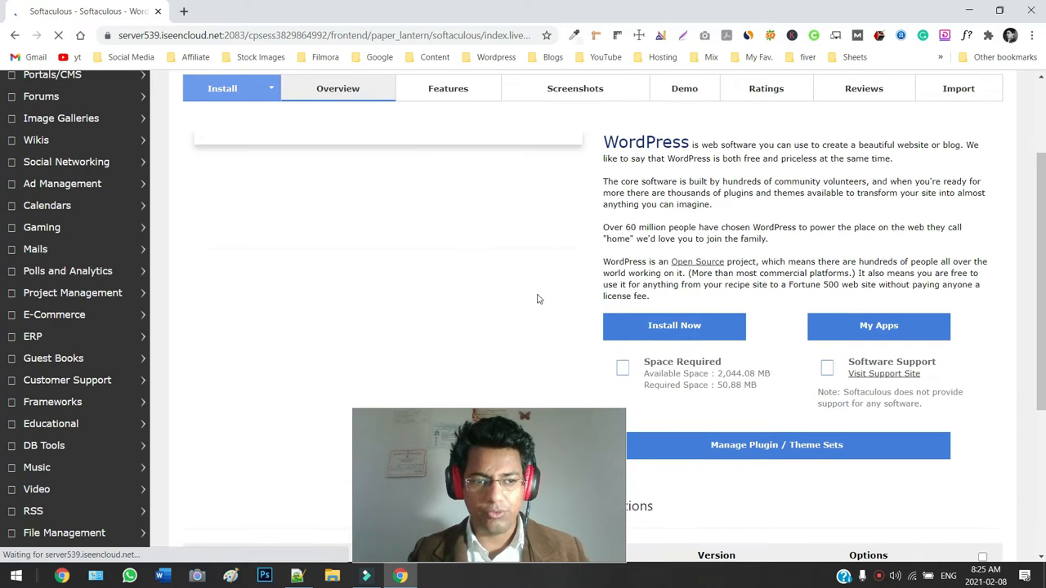
pyautogui.scroll(2, 537, 298)
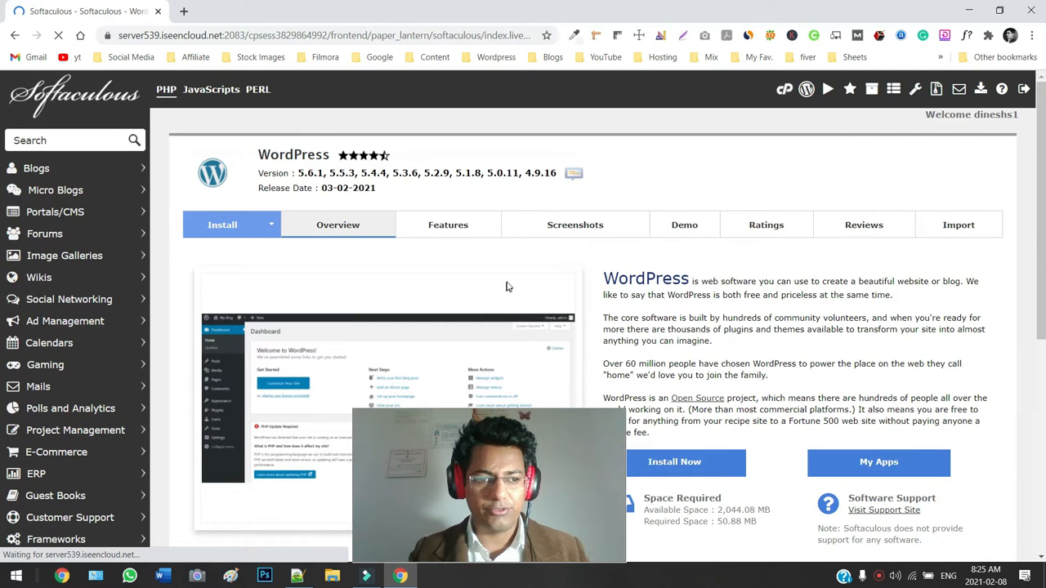
pyautogui.scroll(-2, 505, 287)
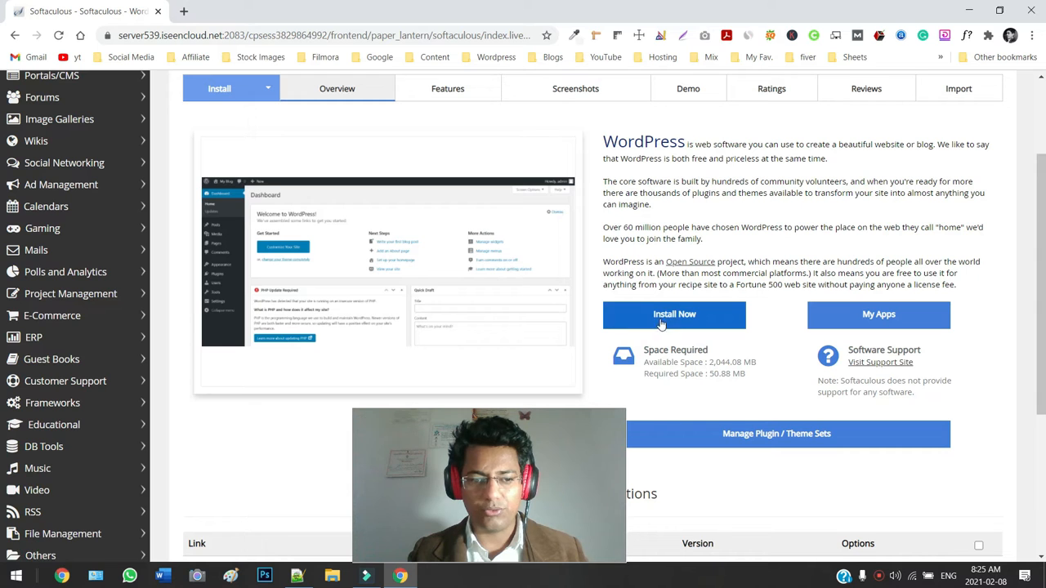
pyautogui.click(661, 321)
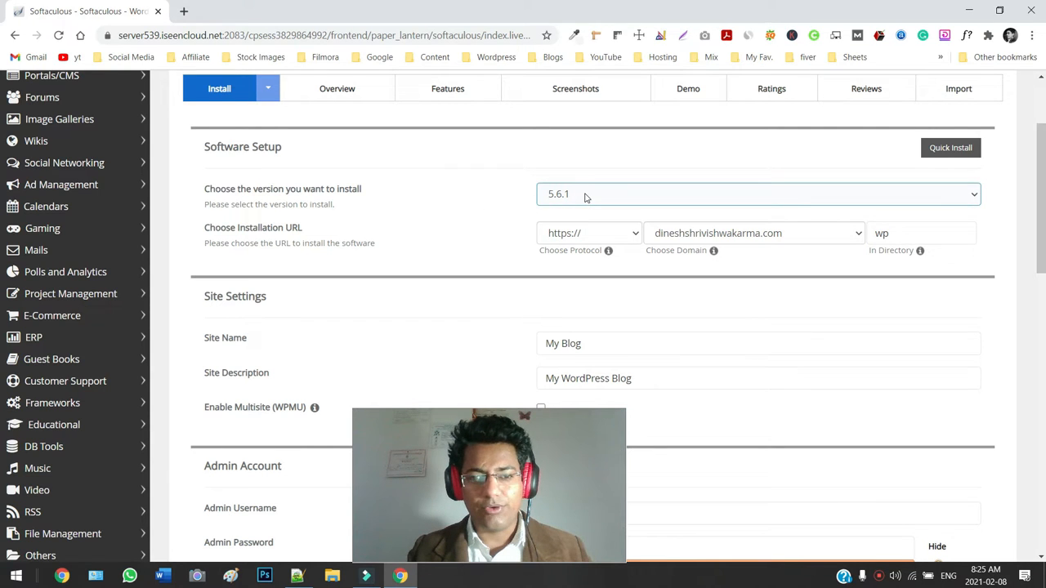
# Keep version 5.6.1, choose the subdomaindemo subdomain, and clear the 'wp' install directory.
pyautogui.click(871, 198)
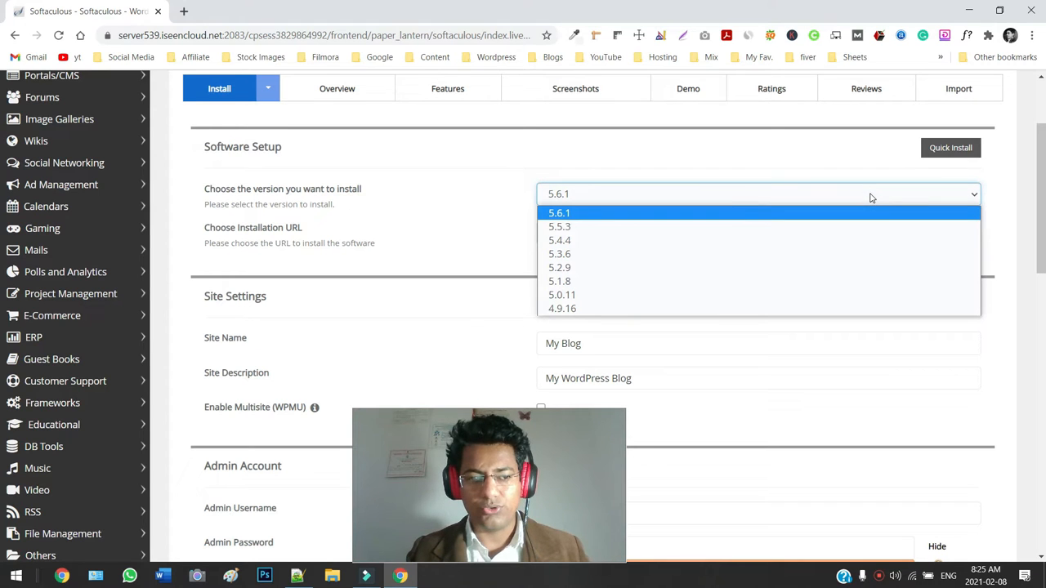
pyautogui.click(845, 161)
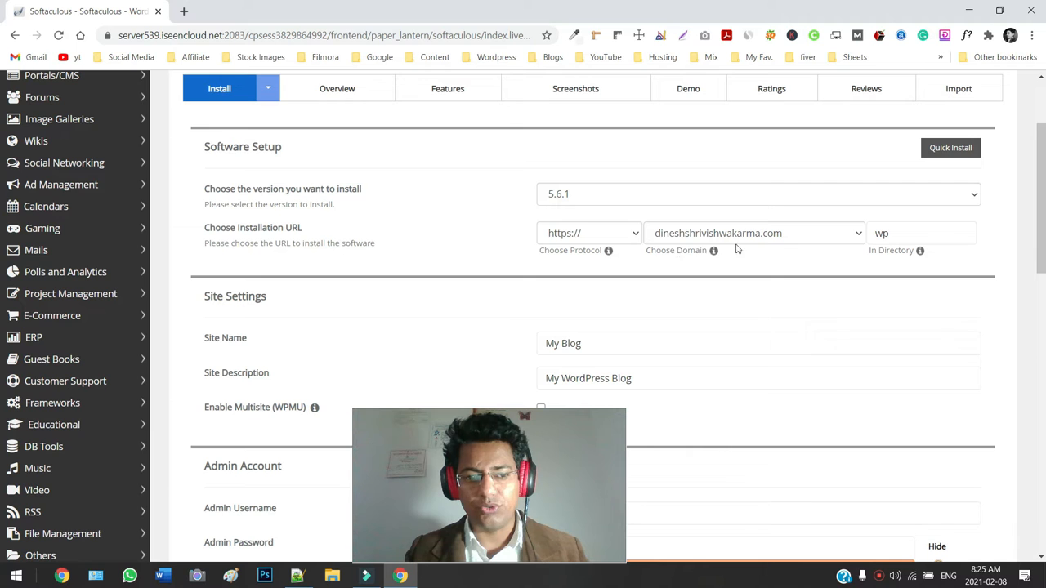
pyautogui.click(856, 236)
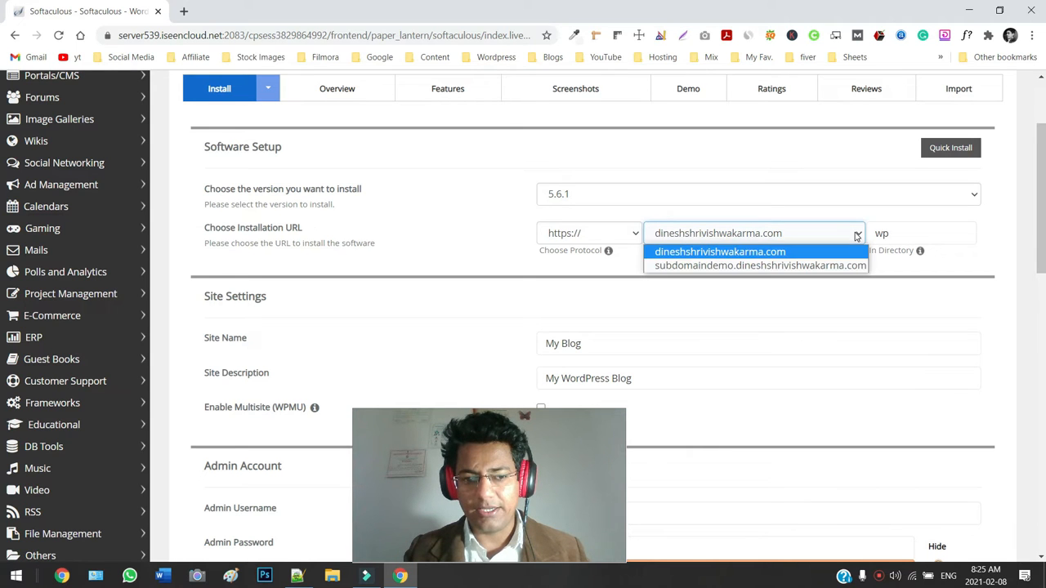
pyautogui.click(844, 265)
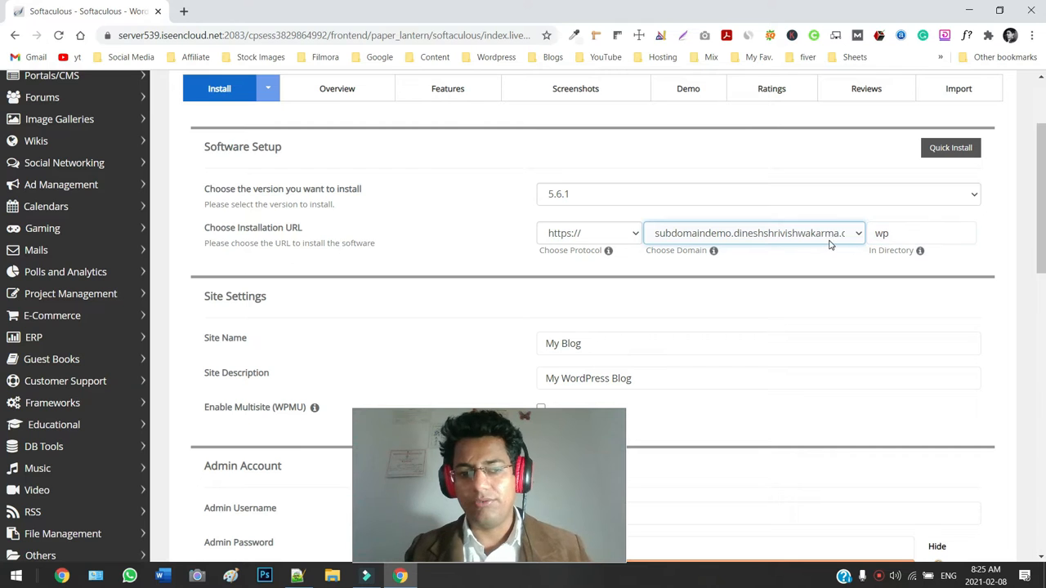
pyautogui.click(899, 234)
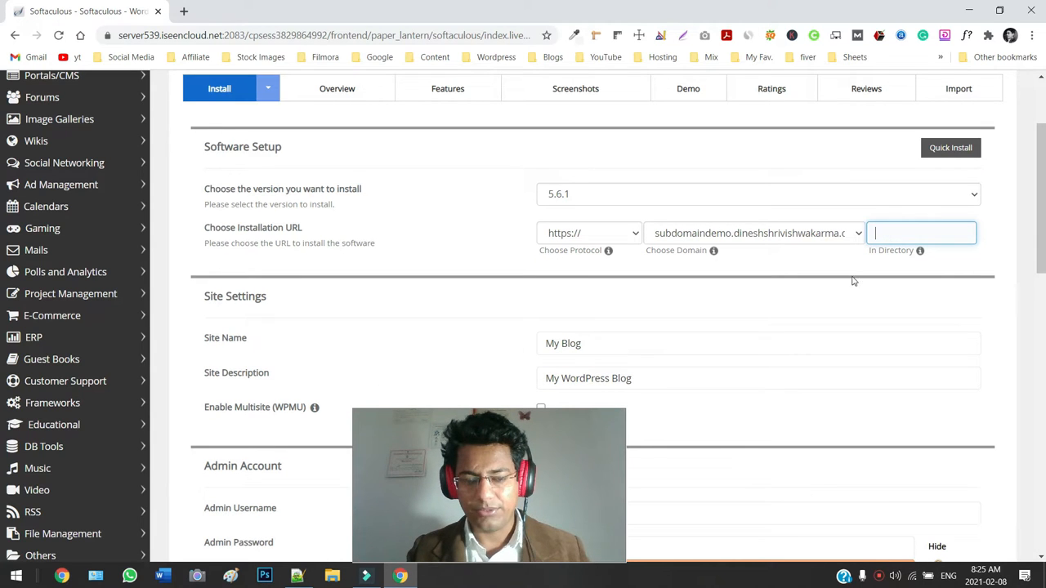
# Replace the default admin password with a new one rated Good.
pyautogui.scroll(-1, 3, 220)
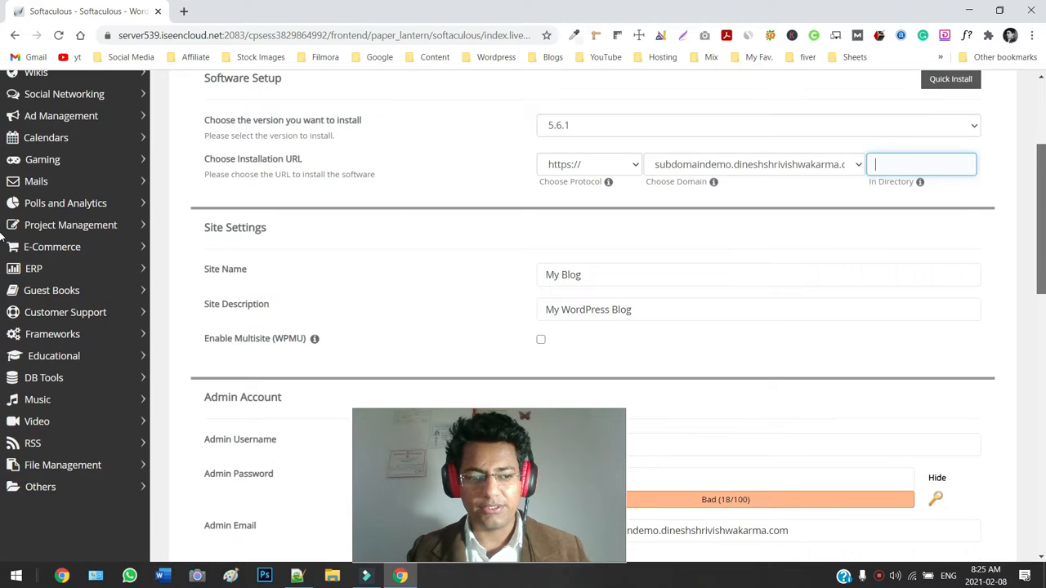
pyautogui.scroll(-1, 2, 237)
pyautogui.scroll(3, 3, 245)
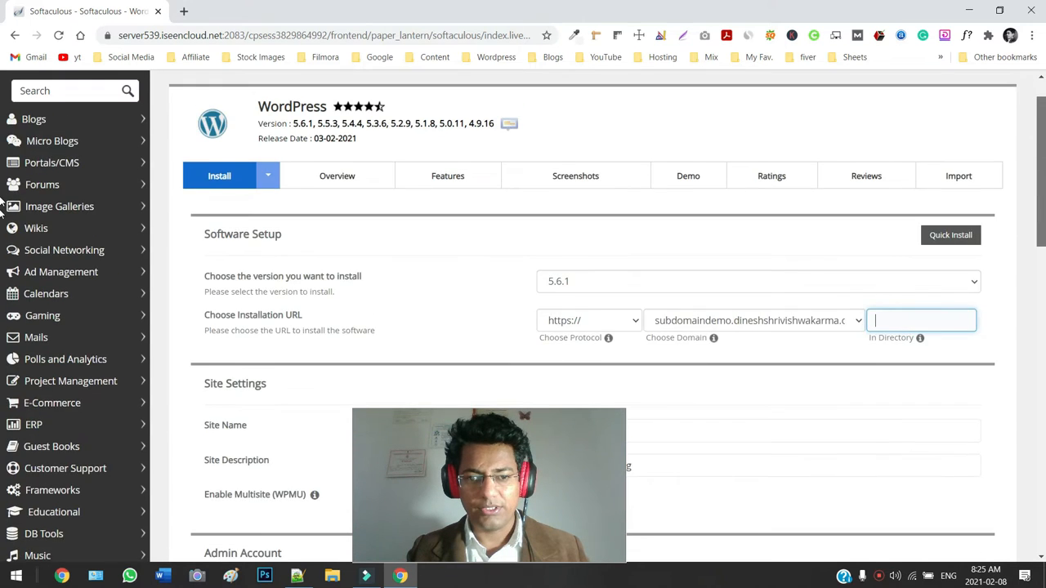
pyautogui.scroll(-4, 3, 286)
pyautogui.scroll(-1, 3, 311)
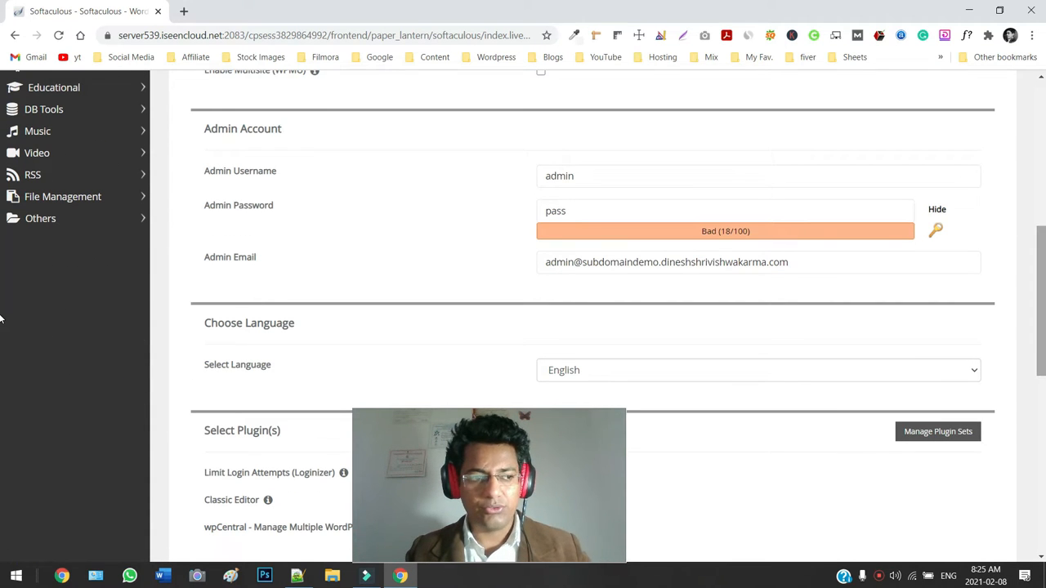
pyautogui.scroll(1, 2, 319)
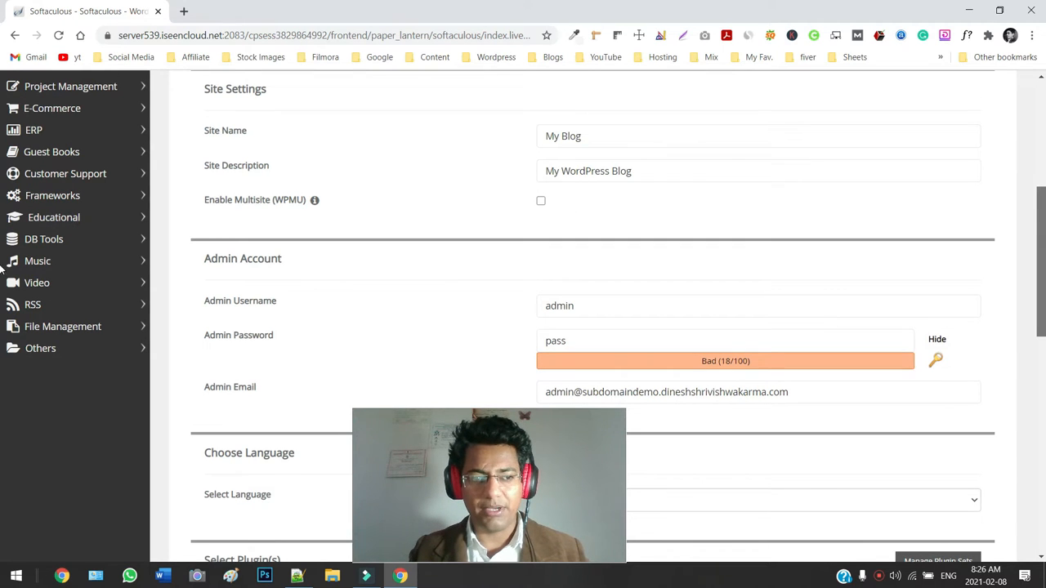
pyautogui.scroll(1, 2, 269)
pyautogui.scroll(-1, 1034, 305)
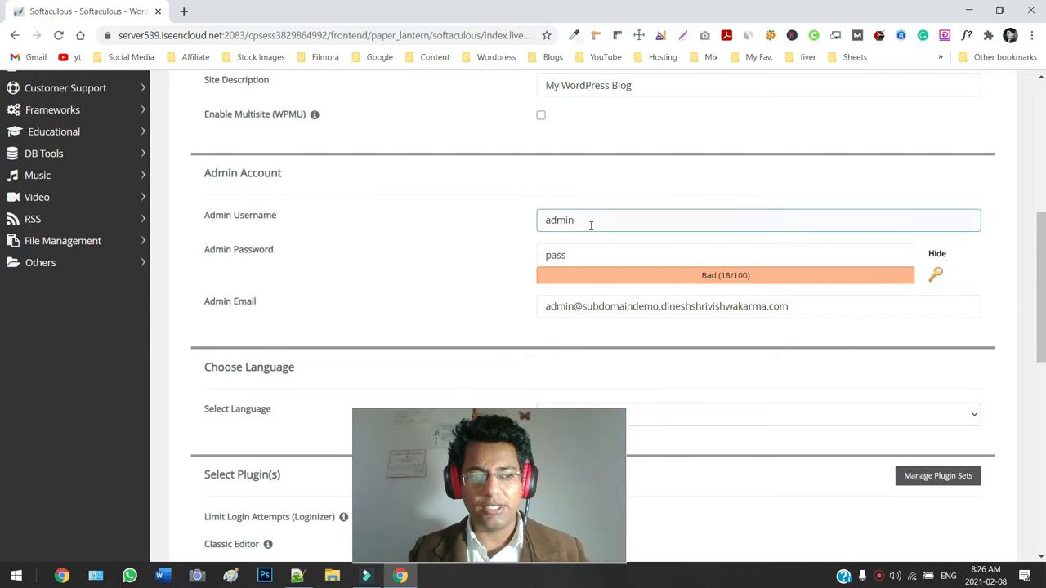
pyautogui.doubleClick(609, 264)
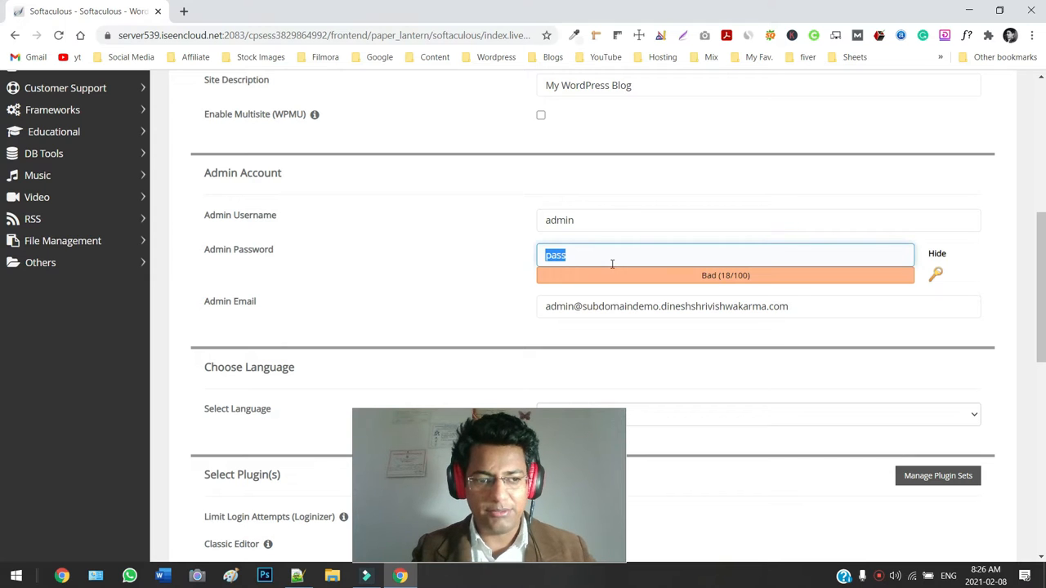
pyautogui.write('admin12')
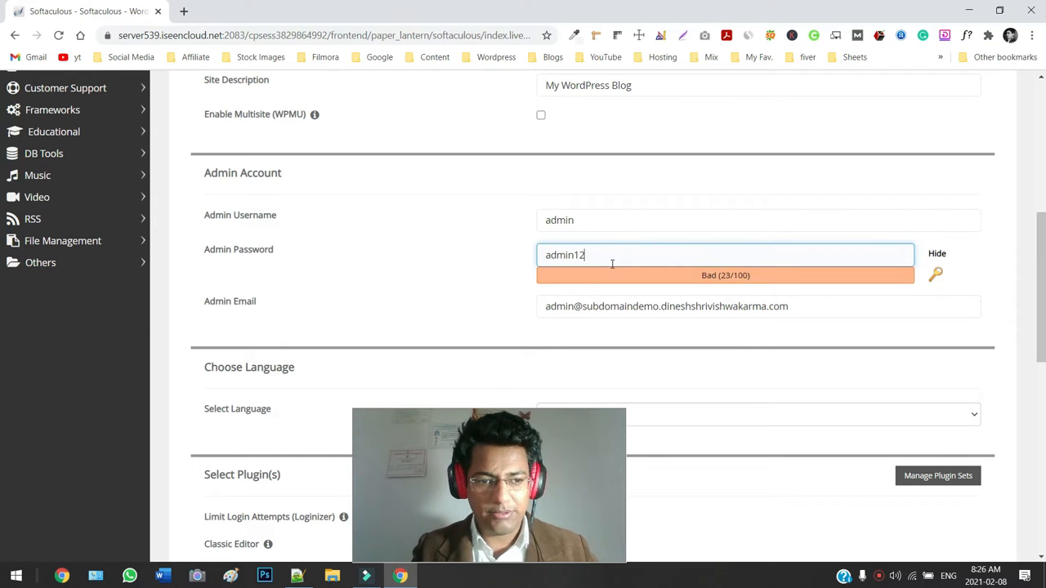
pyautogui.write('3#')
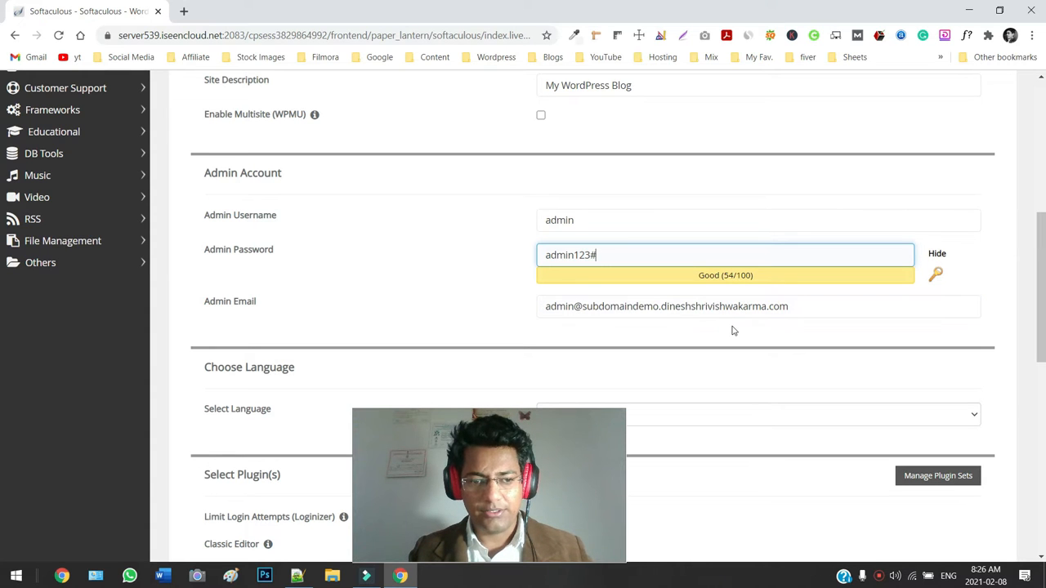
pyautogui.click(644, 310)
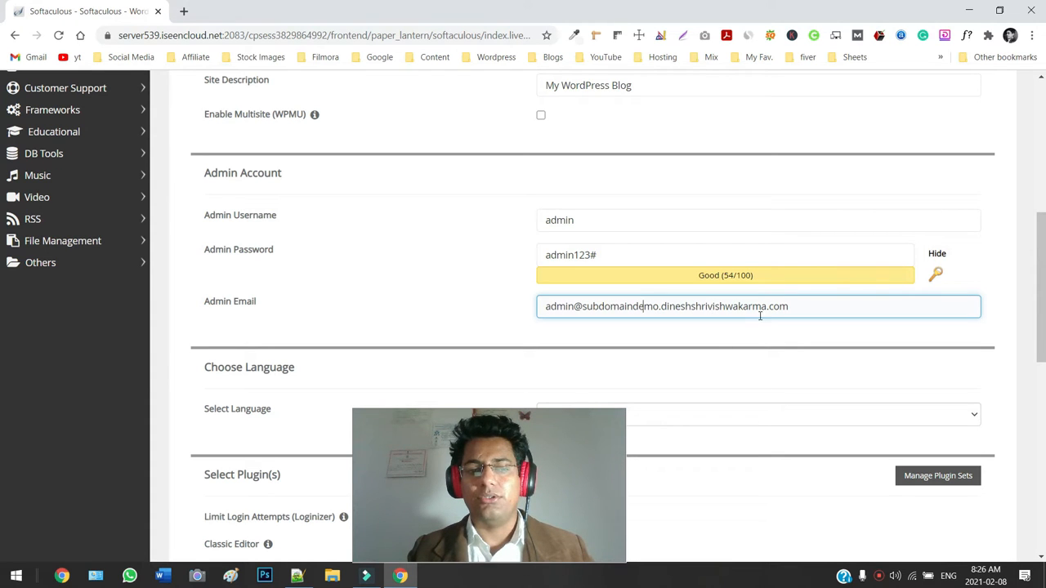
# Scroll past the plugin and theme options and submit the installation.
pyautogui.scroll(-3, 766, 324)
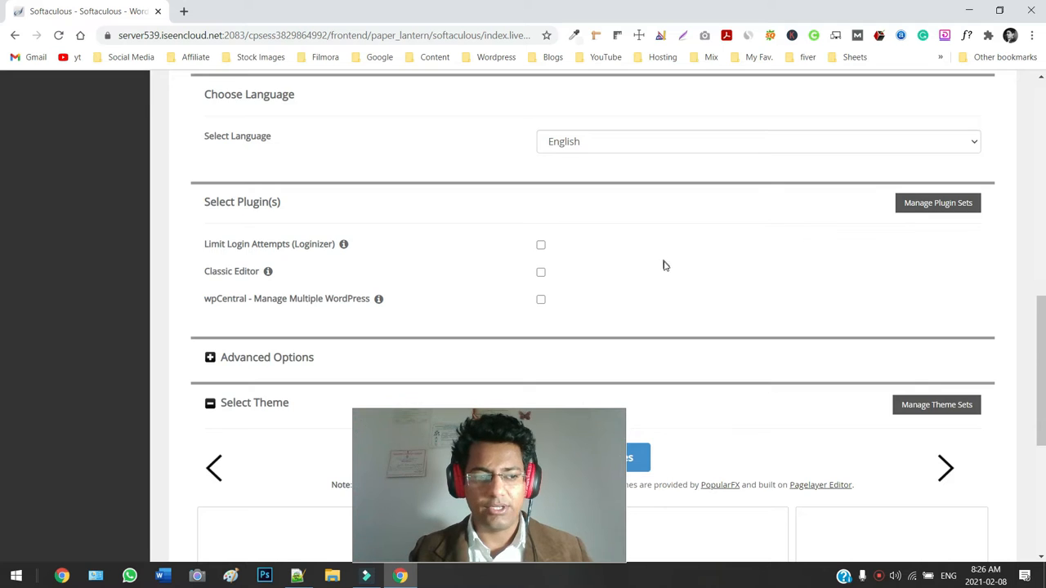
pyautogui.scroll(-2, 665, 268)
pyautogui.scroll(-2, 856, 322)
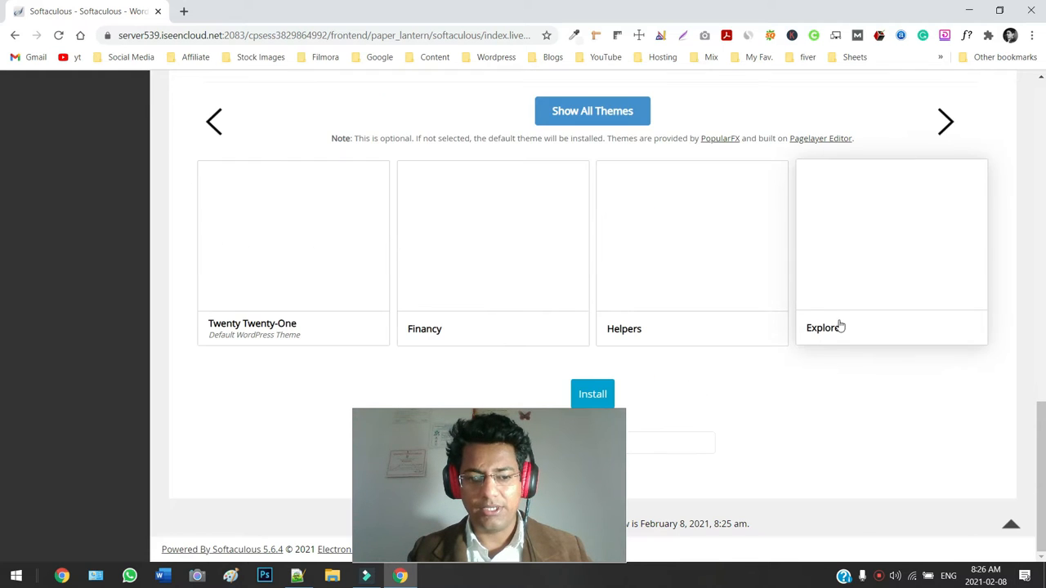
pyautogui.click(597, 397)
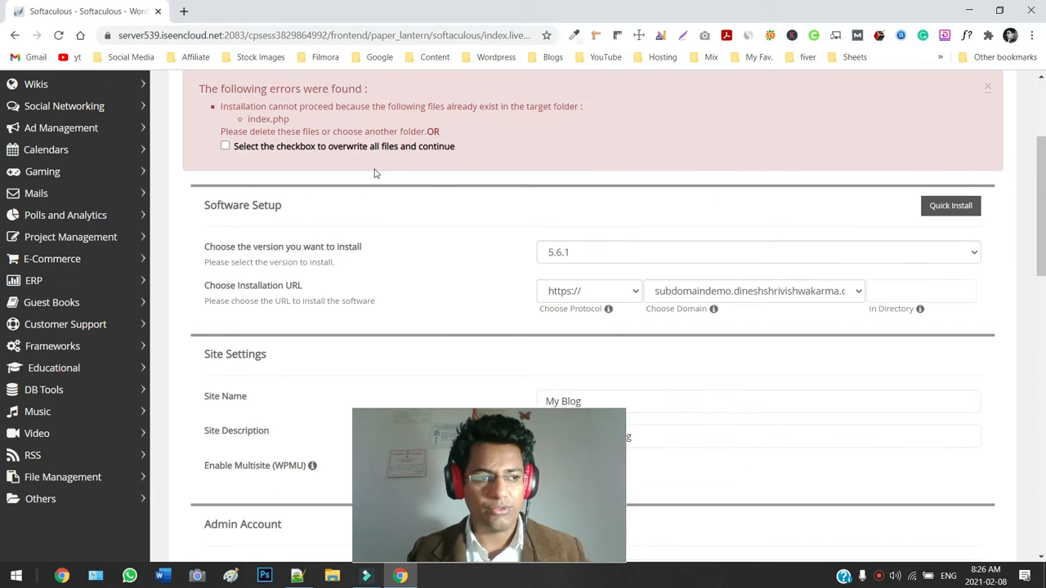
# Read the error saying index.php already exists in the target folder.
pyautogui.scroll(1, 318, 149)
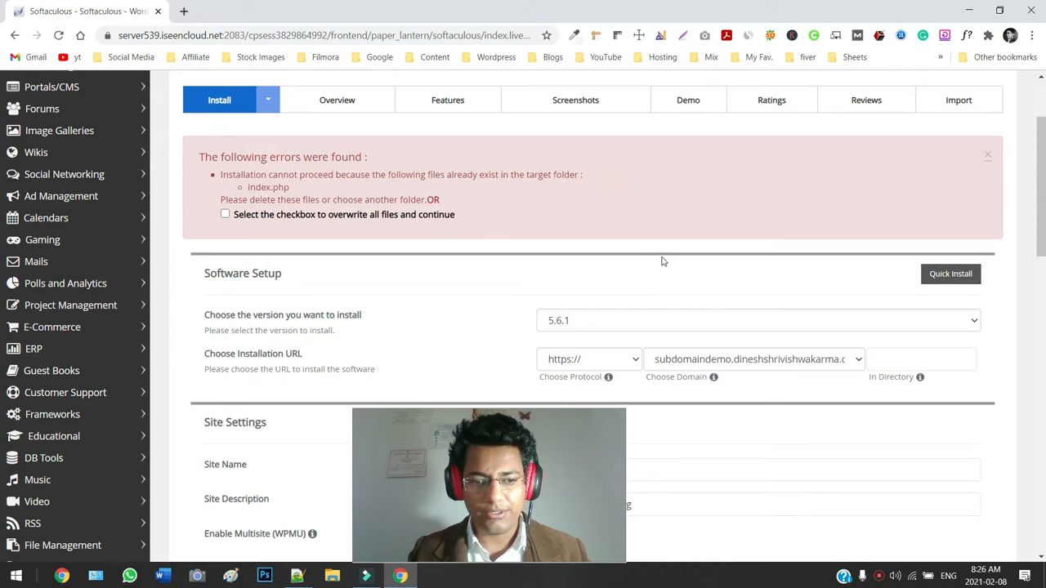
pyautogui.scroll(-2, 662, 259)
# Set the In Directory field back to 'wp'.
pyautogui.click(892, 222)
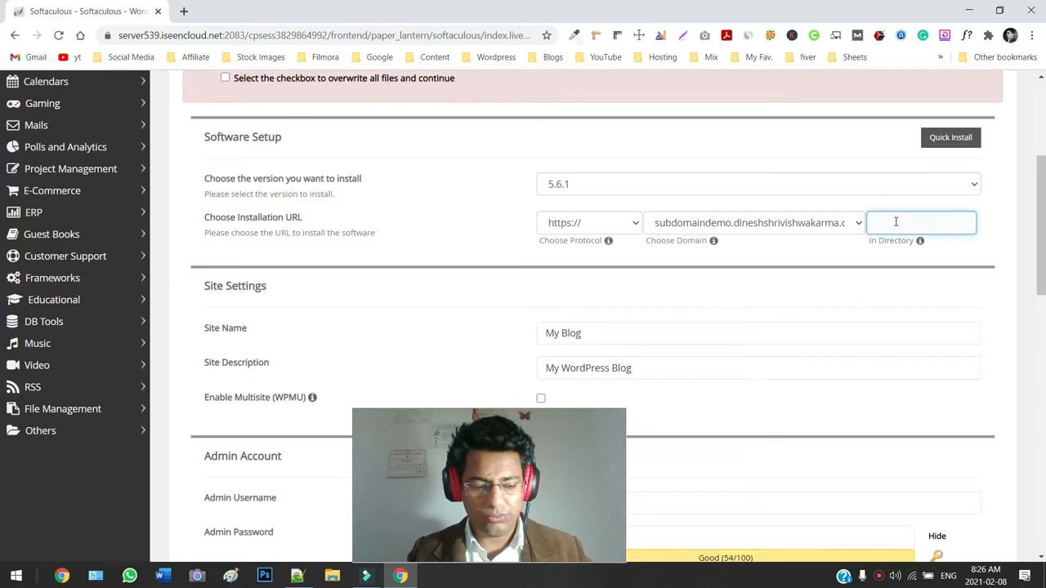
pyautogui.write('wp')
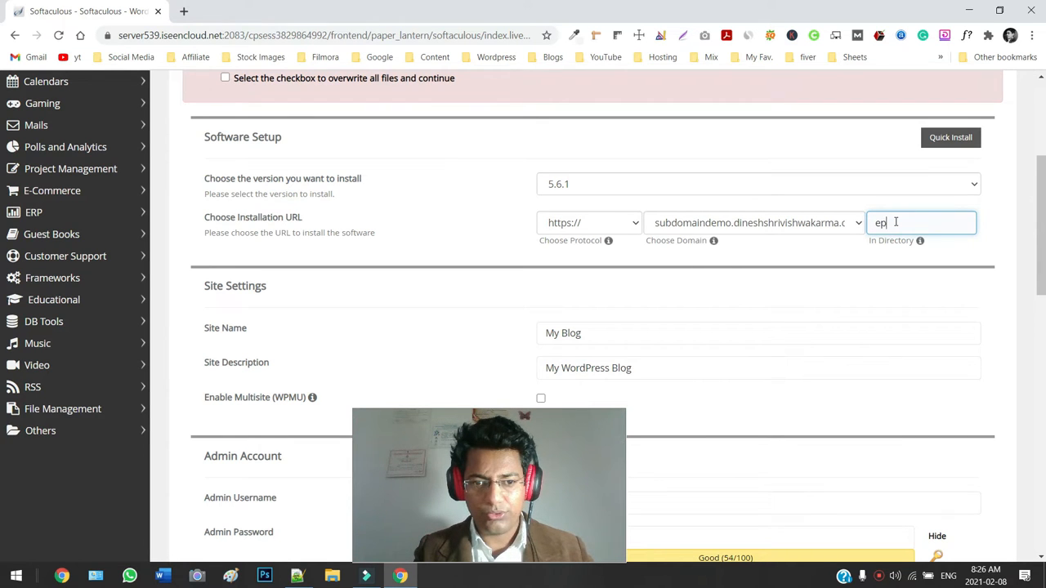
pyautogui.hotkey('ctrl', 'a')
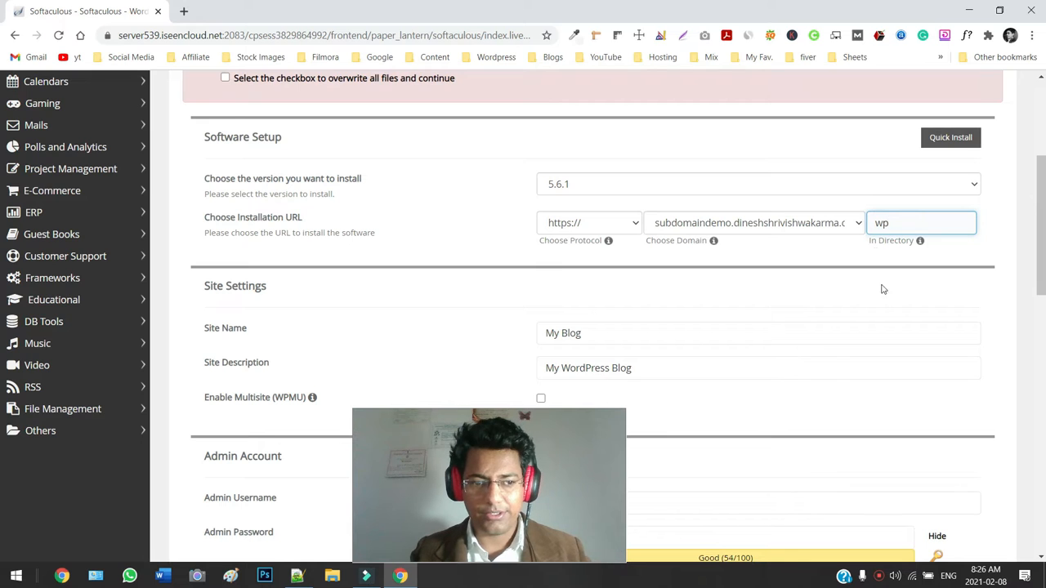
pyautogui.click(762, 361)
# Scroll past the admin and theme settings and submit the WordPress installation.
pyautogui.scroll(-3, 766, 357)
pyautogui.scroll(-2, 736, 327)
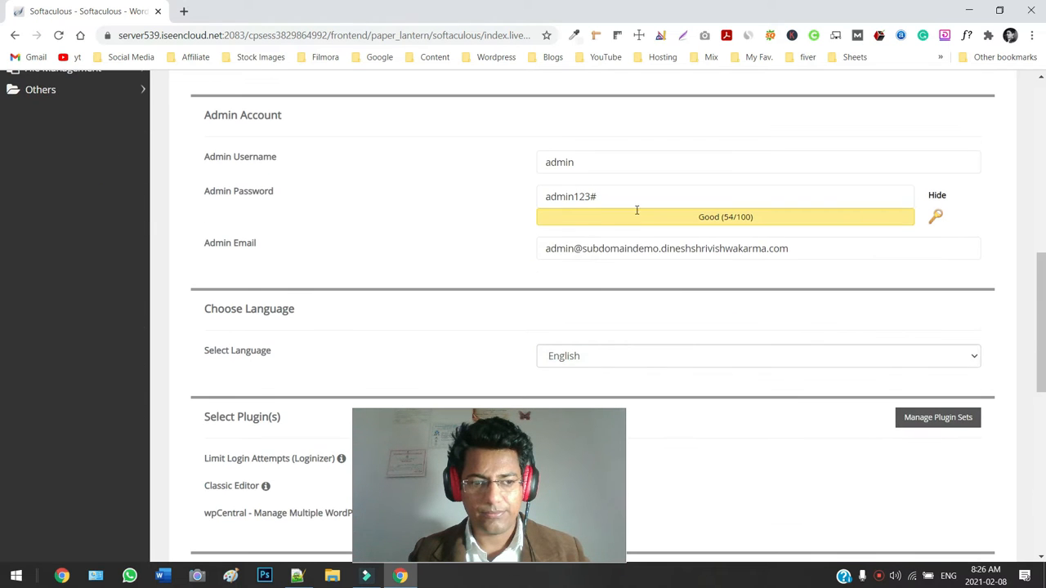
pyautogui.scroll(-3, 653, 220)
pyautogui.scroll(2, 628, 180)
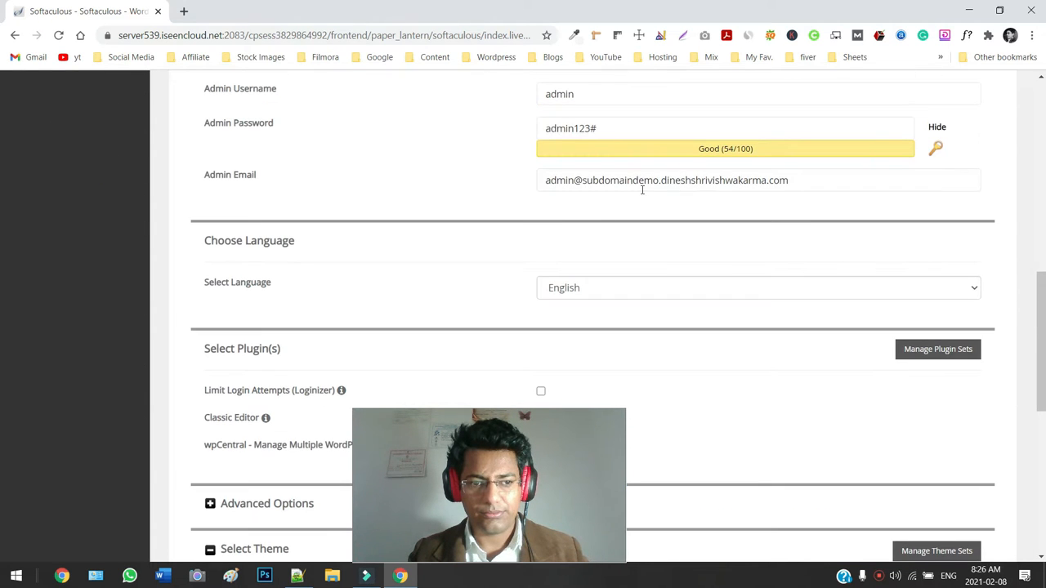
pyautogui.scroll(-5, 755, 316)
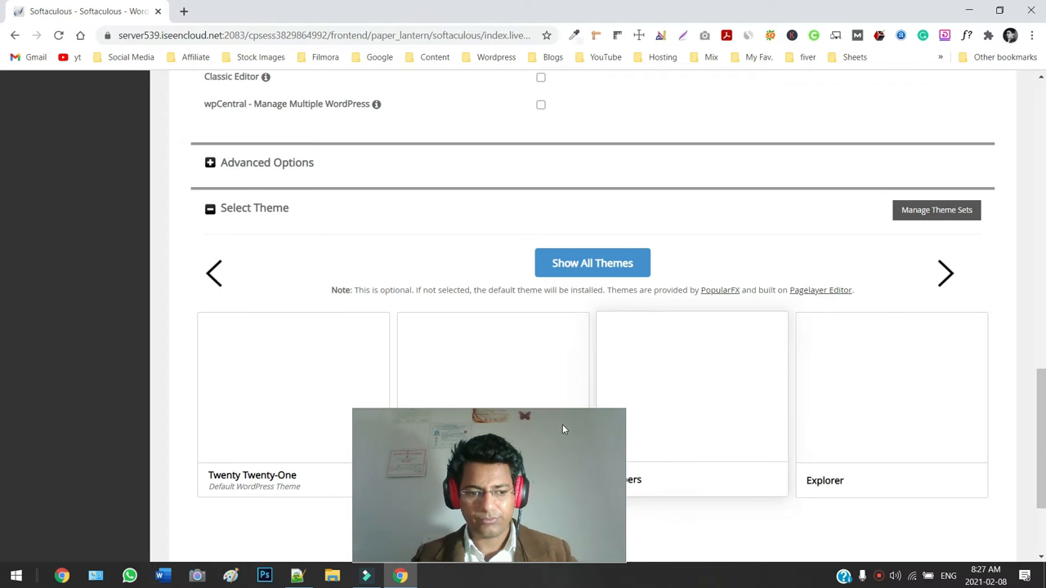
pyautogui.scroll(-2, 687, 414)
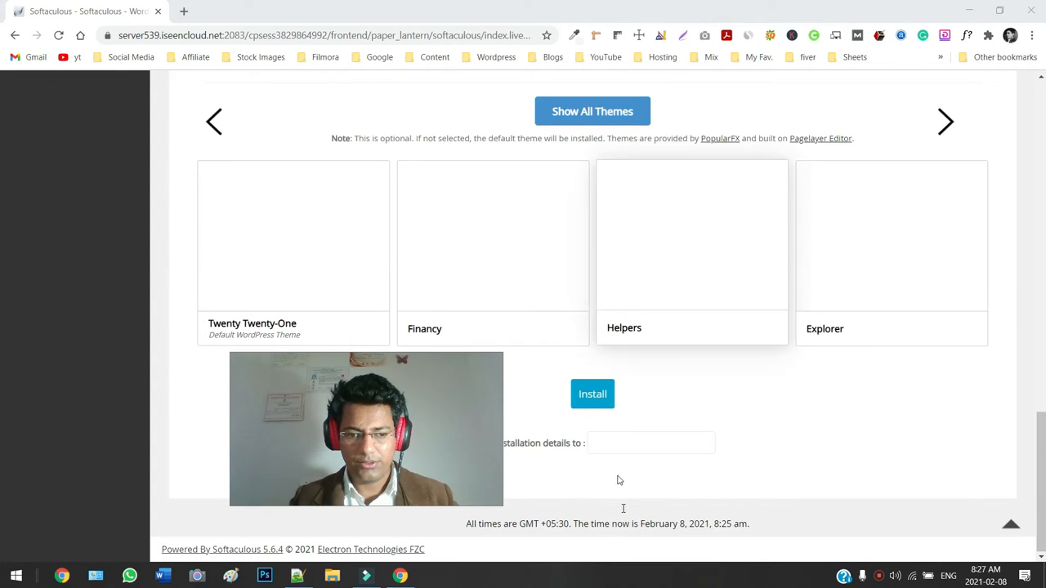
pyautogui.moveTo(472, 383); pyautogui.dragTo(401, 240)
pyautogui.click(585, 395)
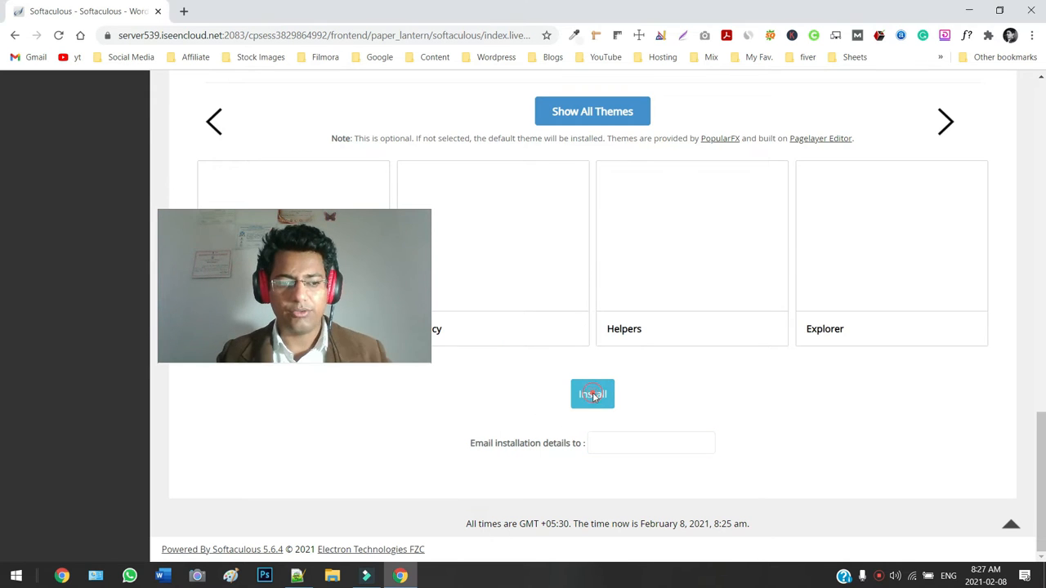
# Open the new site's wp-admin Administrative URL in a new tab and switch to it.
pyautogui.moveTo(355, 298); pyautogui.dragTo(639, 495)
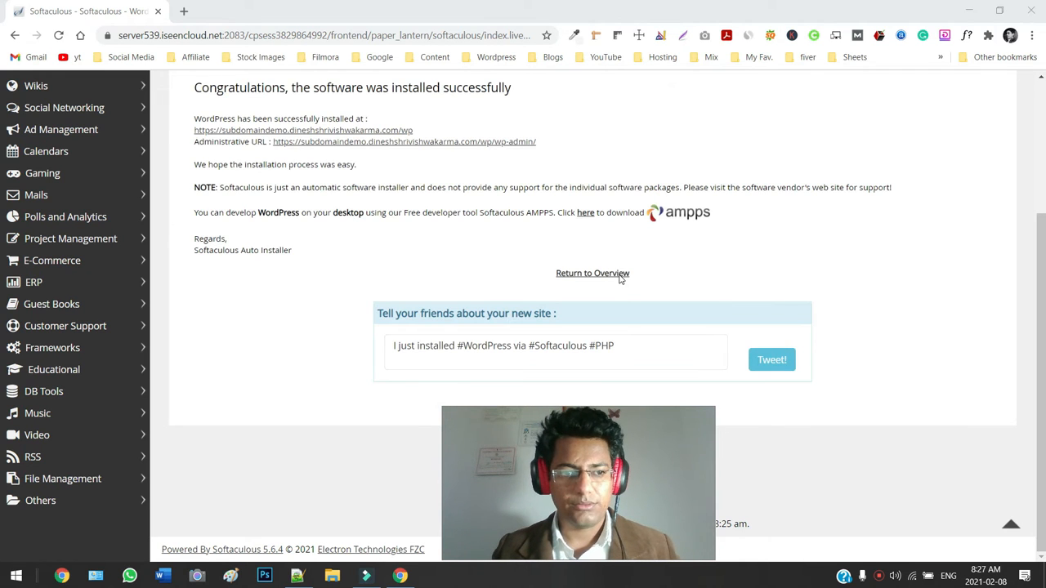
pyautogui.click(504, 143)
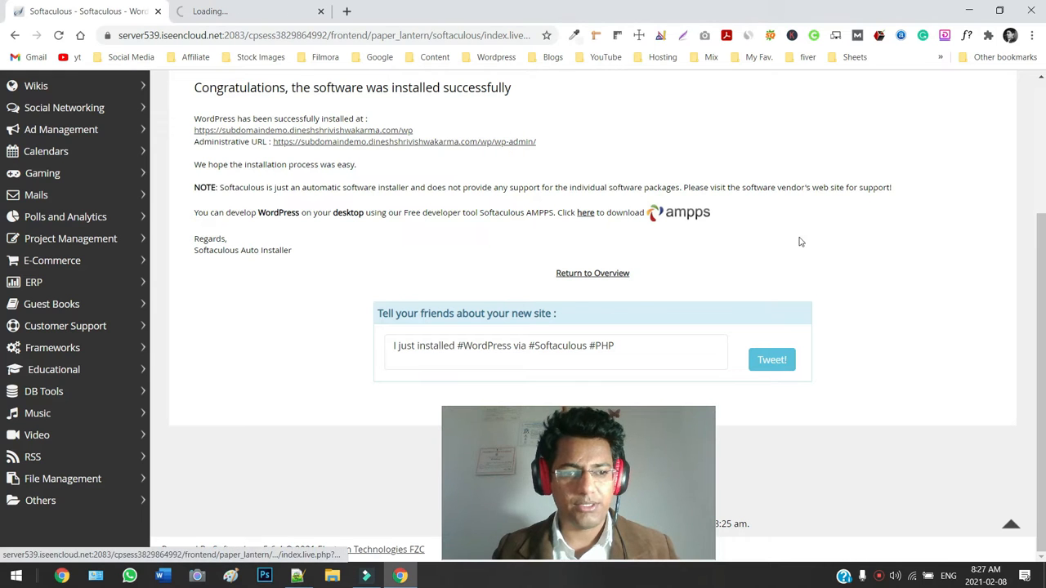
pyautogui.scroll(2, 873, 374)
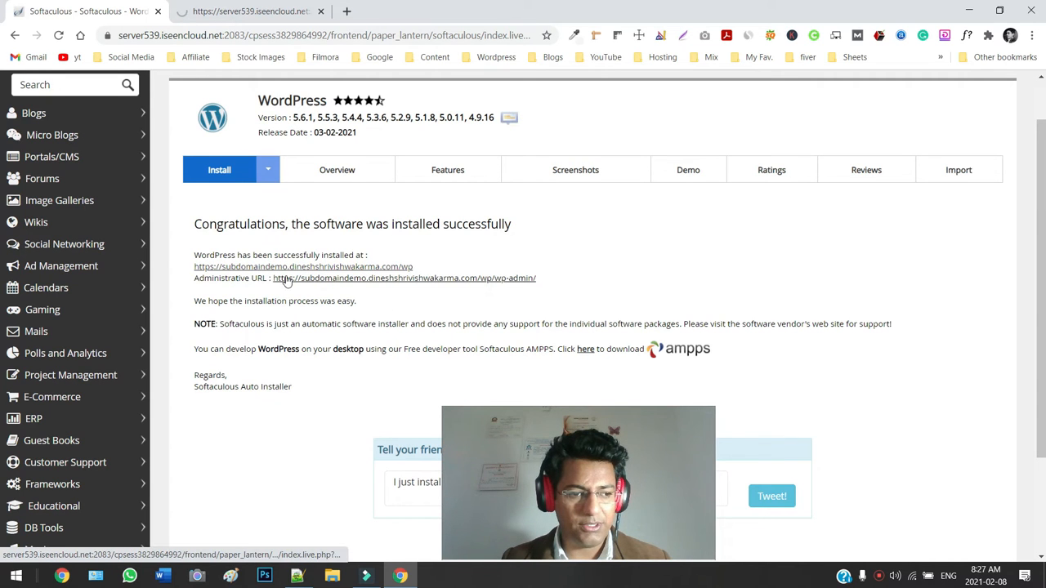
pyautogui.scroll(-1, 435, 323)
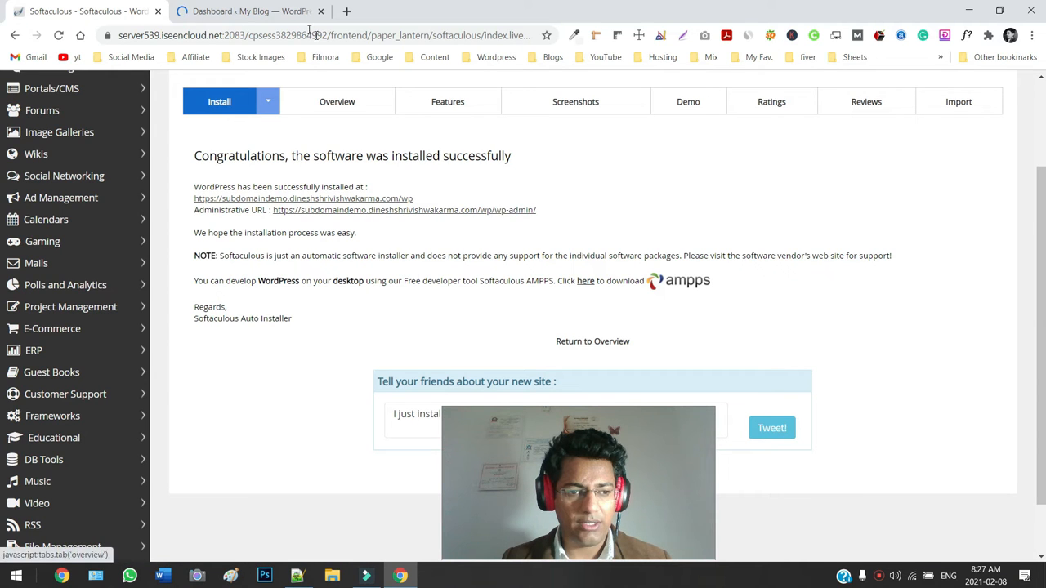
pyautogui.click(274, 12)
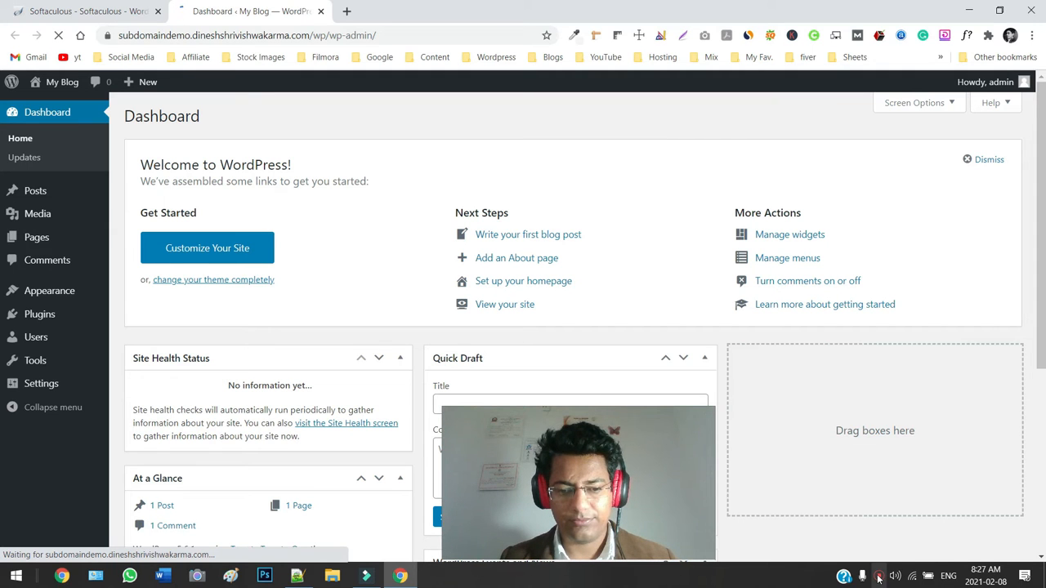
# Let the 'Dashboard ‹ My Blog' admin page load with its welcome panel.
pyautogui.moveTo(874, 553)
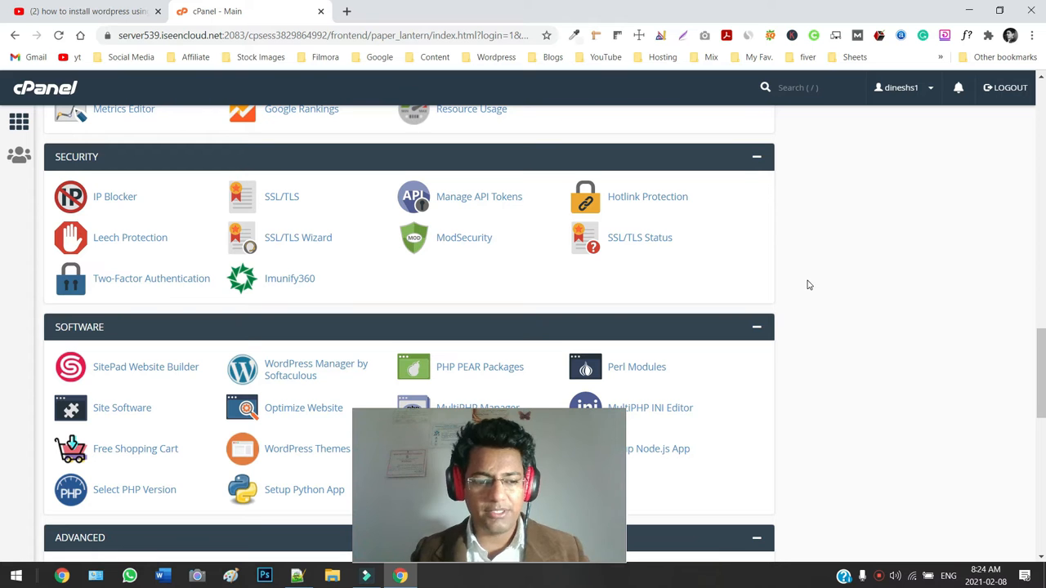
# Scroll the cPanel home page down to the Softaculous Apps Installer section.
pyautogui.scroll(-5, 528, 248)
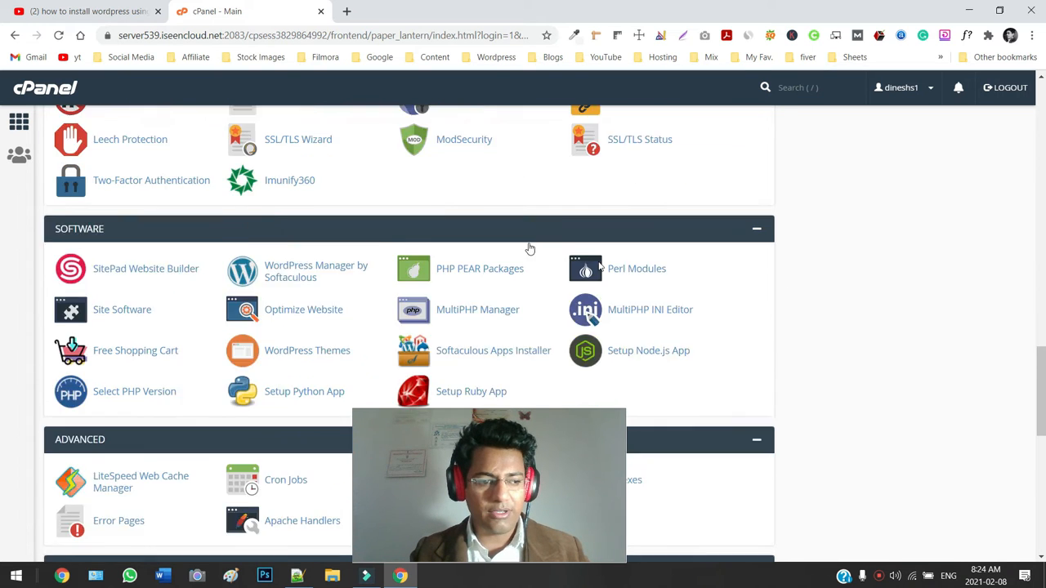
pyautogui.scroll(-2, 245, 359)
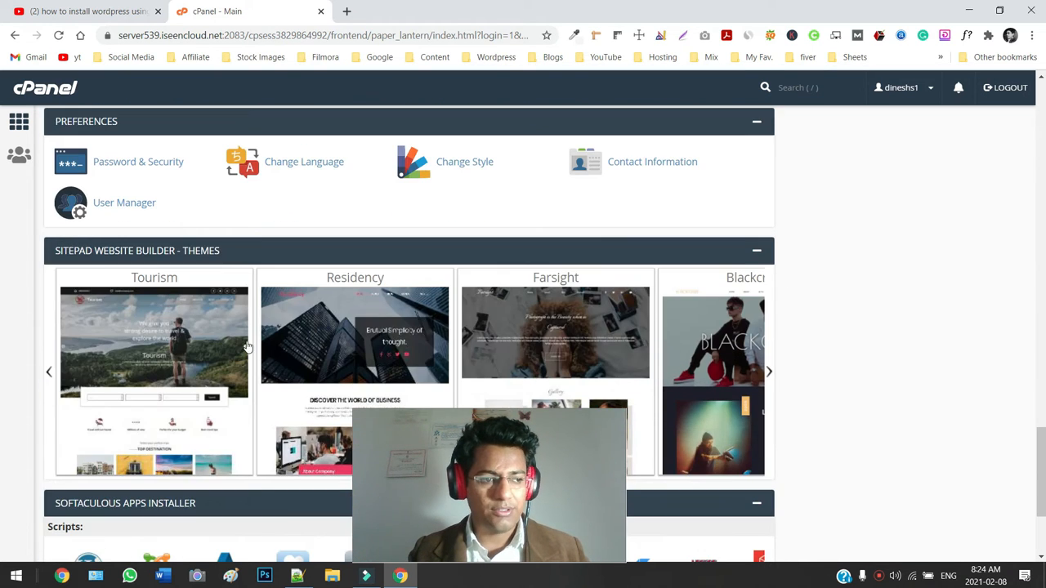
pyautogui.scroll(-3, 253, 357)
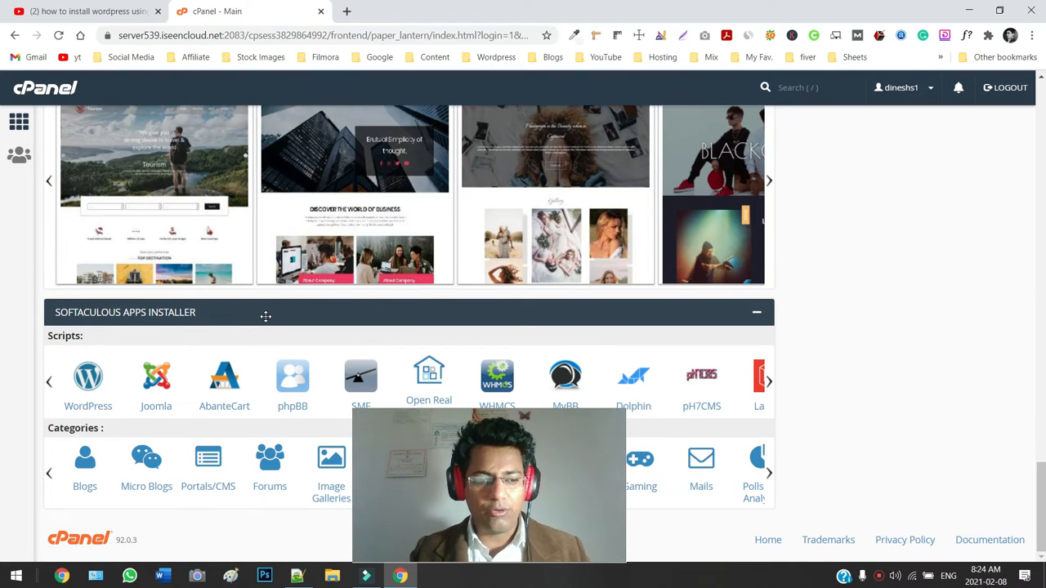
# Open WordPress under Softaculous Scripts and review its overview page.
pyautogui.click(103, 407)
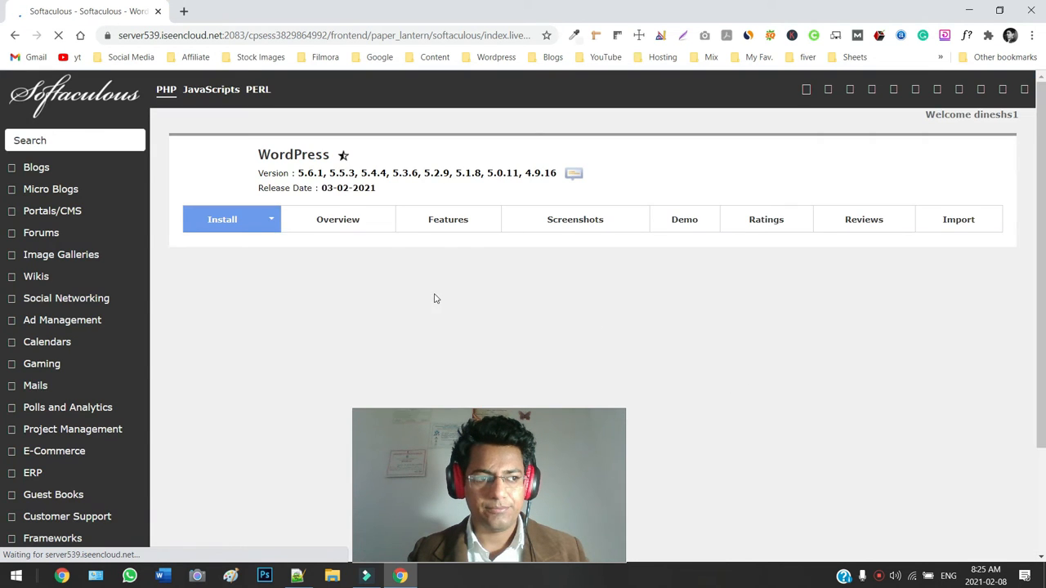
pyautogui.scroll(-2, 715, 359)
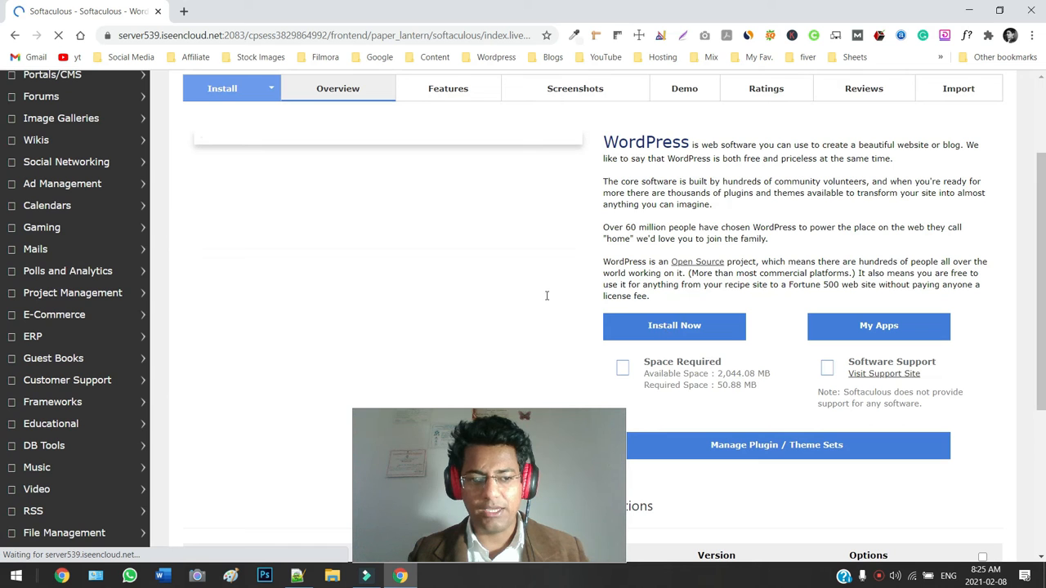
pyautogui.scroll(2, 538, 299)
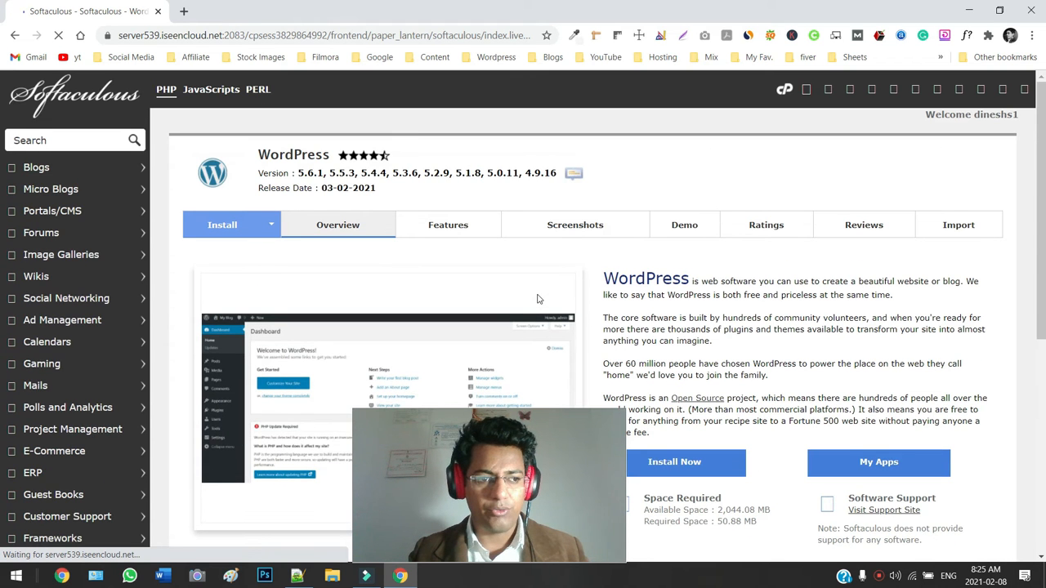
pyautogui.scroll(-2, 685, 307)
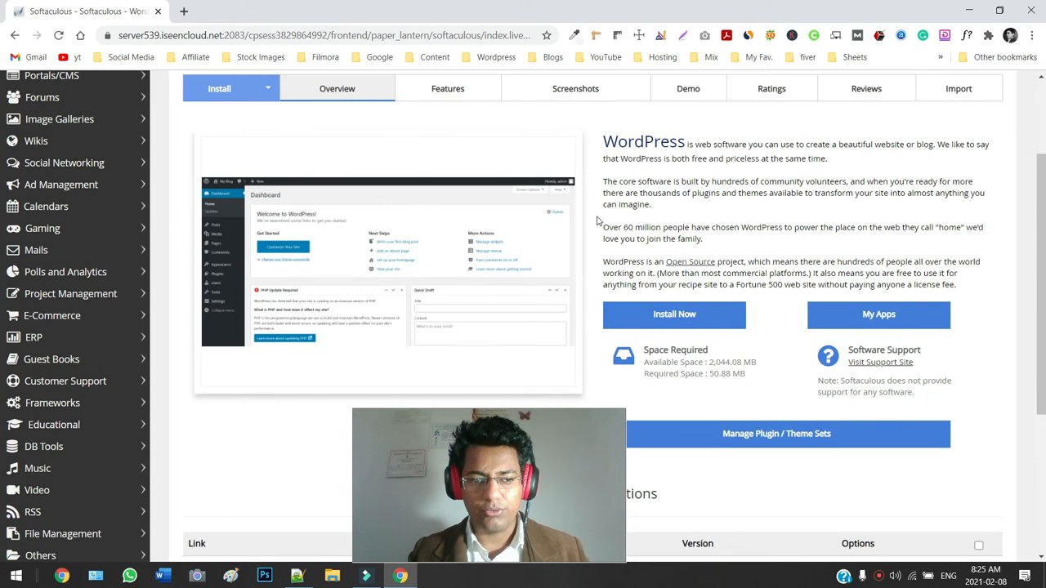
# Reopen the WordPress install form and keep version 5.6.1.
pyautogui.click(668, 321)
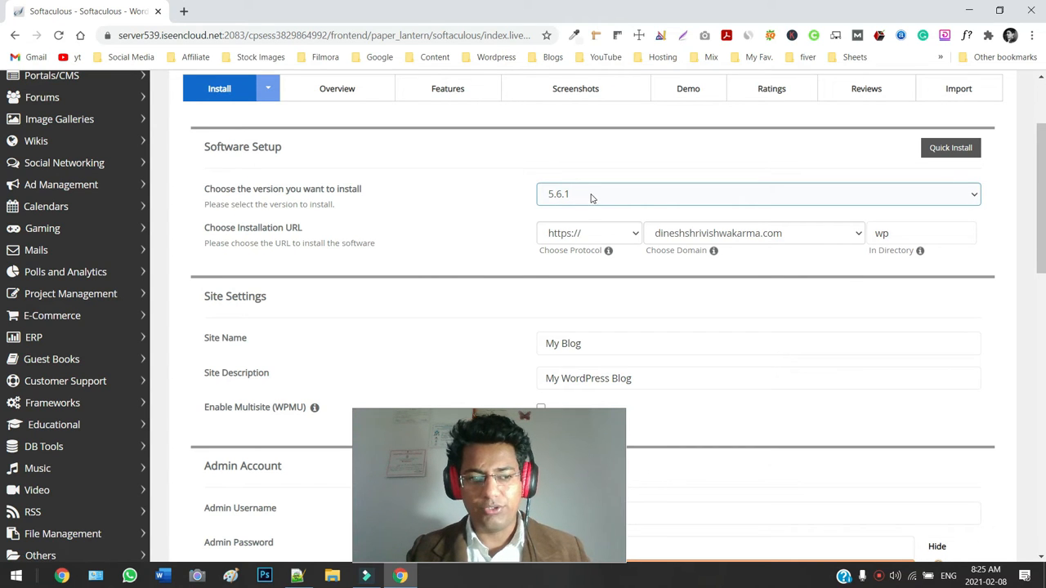
pyautogui.click(871, 198)
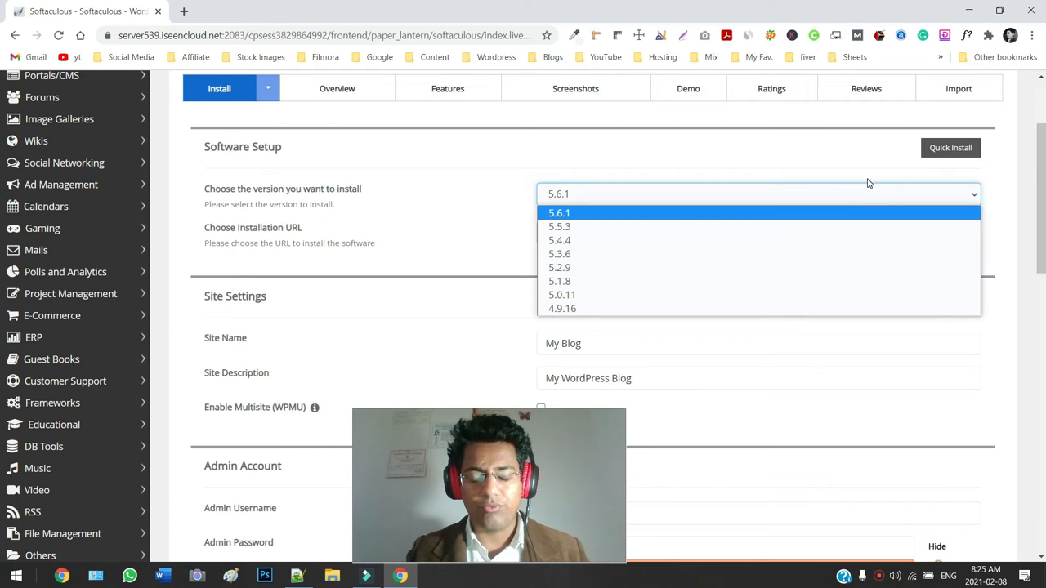
pyautogui.click(844, 160)
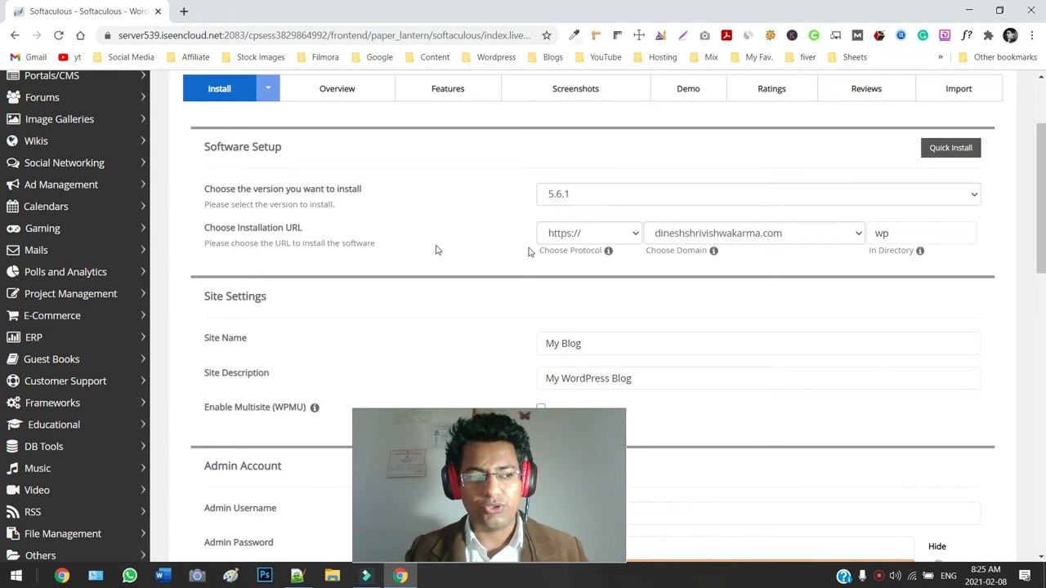
# Target the subdomaindemo subdomain and clear the In Directory field.
pyautogui.click(856, 237)
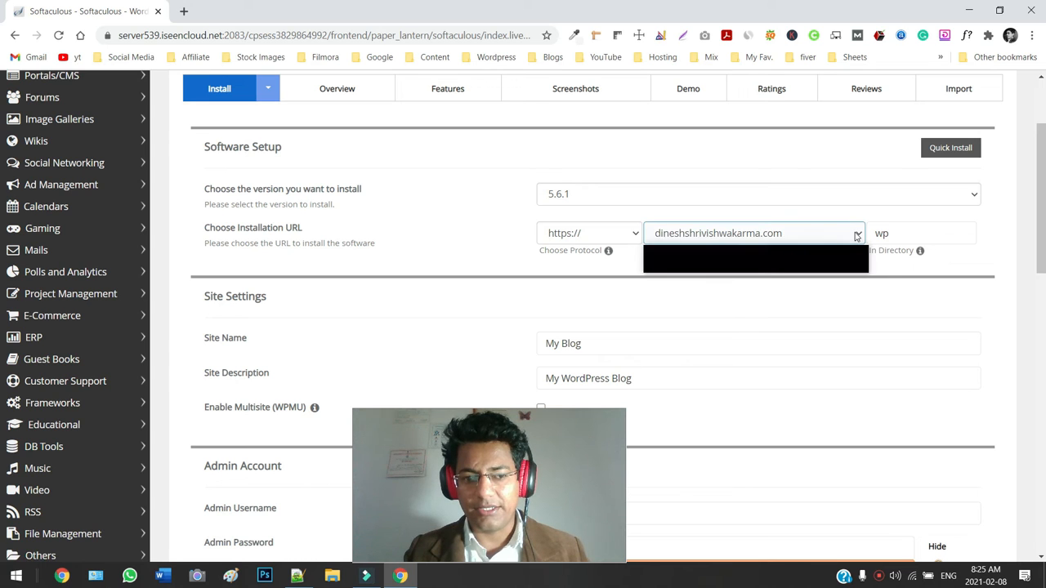
pyautogui.click(845, 266)
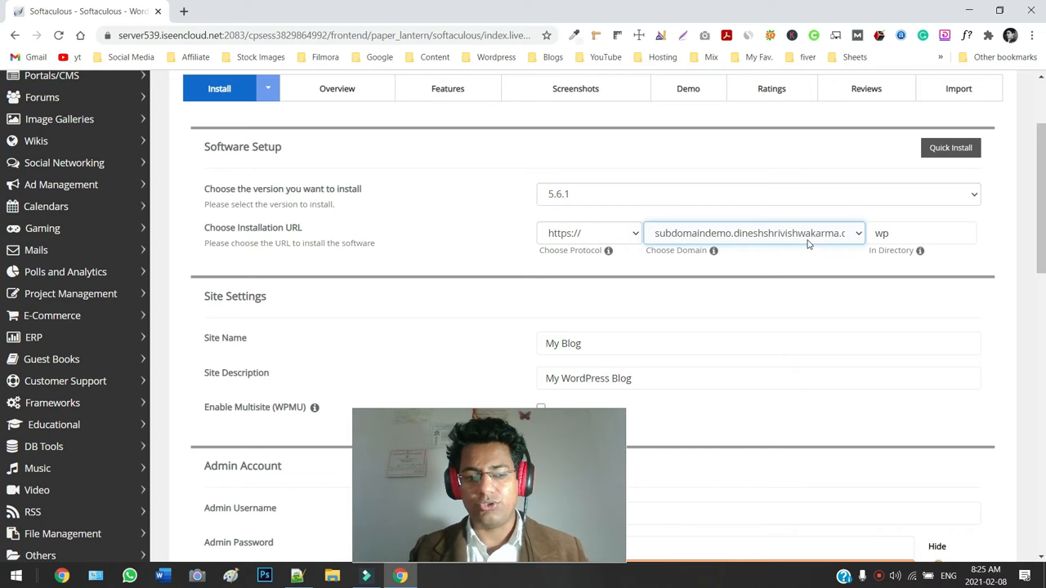
pyautogui.click(890, 233)
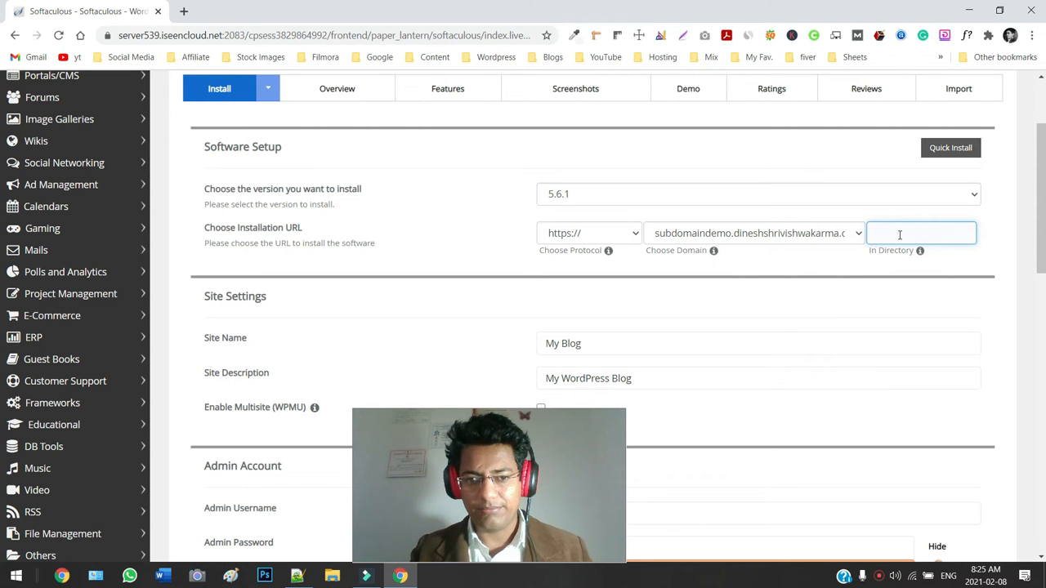
# Replace the weak admin password with a stronger one rated Good (54/100).
pyautogui.scroll(-1, 3, 233)
pyautogui.moveTo(1044, 233); pyautogui.dragTo(1043, 282)
pyautogui.scroll(-3, 3, 282)
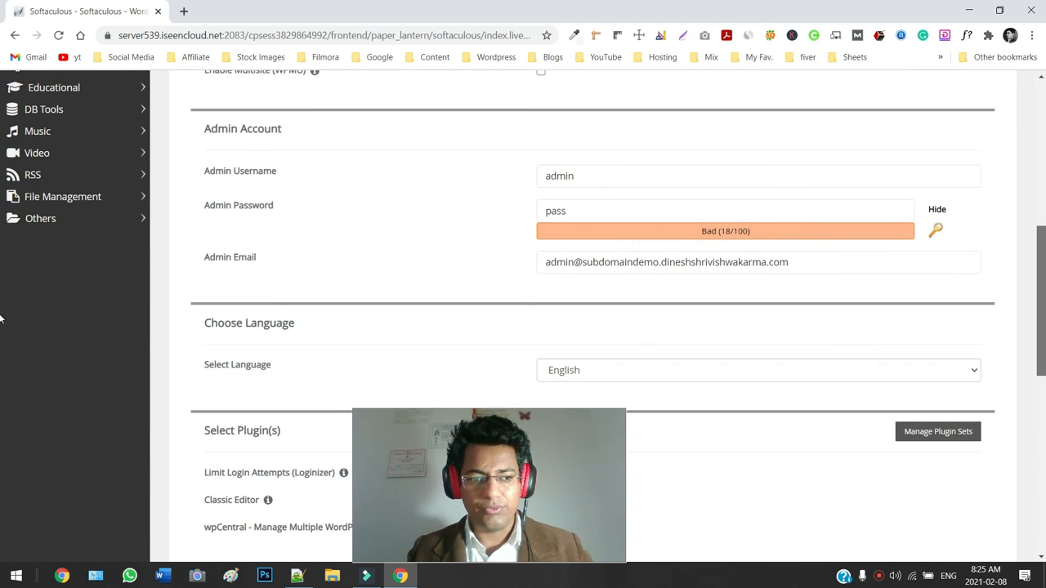
pyautogui.scroll(2, 1, 298)
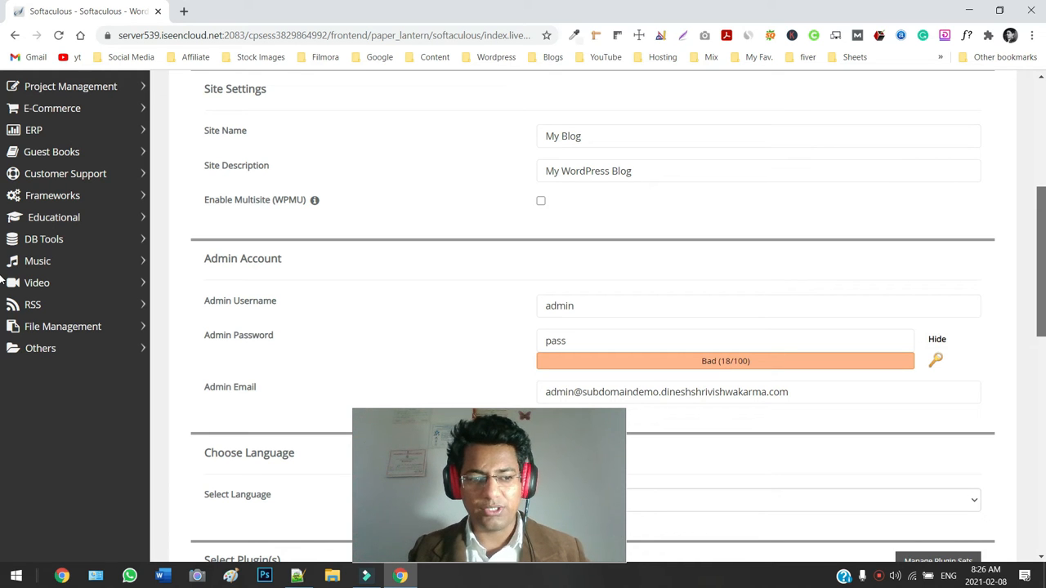
pyautogui.moveTo(1043, 279); pyautogui.dragTo(1034, 311)
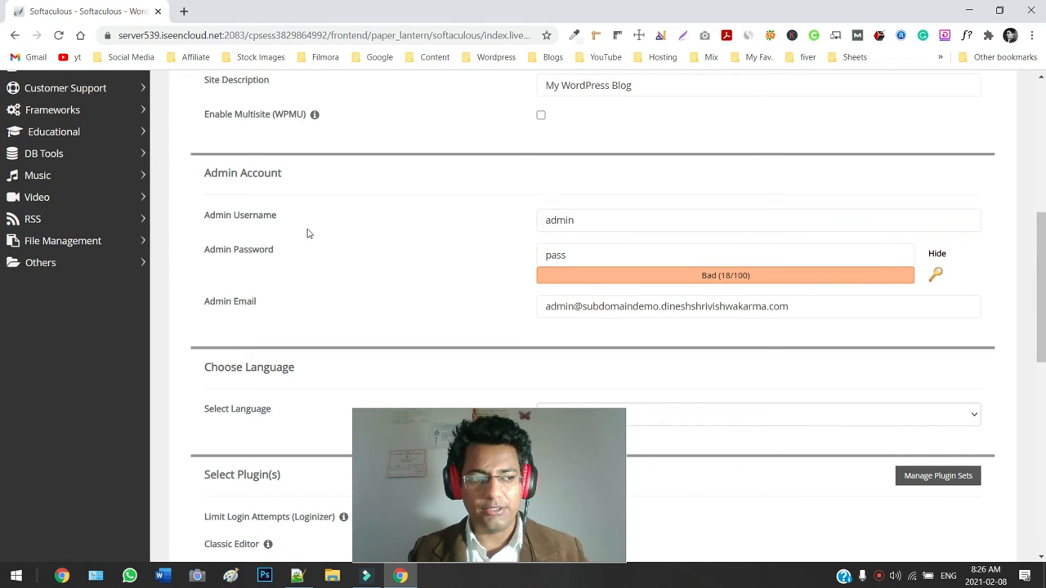
pyautogui.click(574, 259)
pyautogui.doubleClick(612, 264)
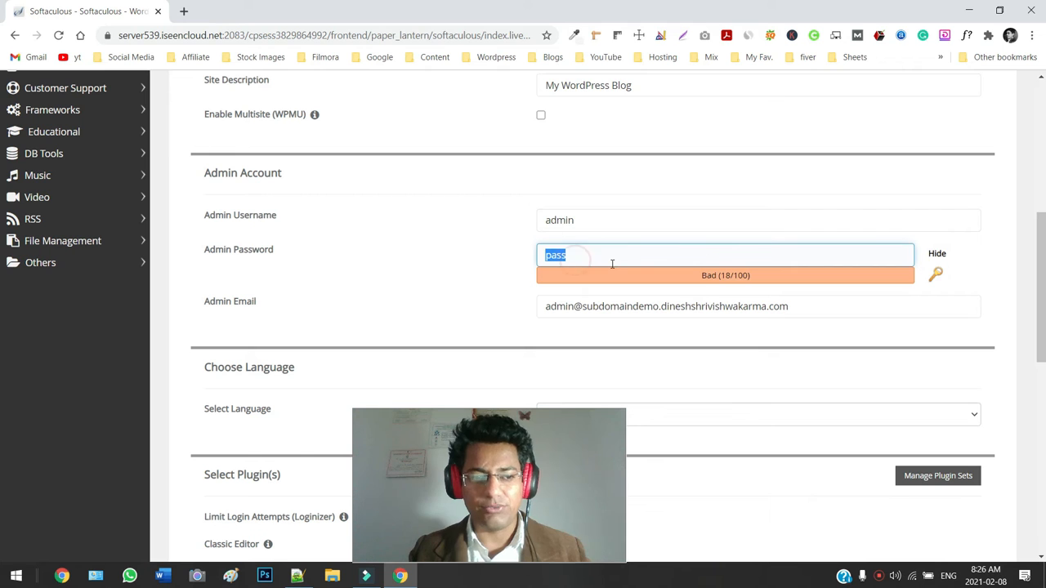
pyautogui.write('admin123#')
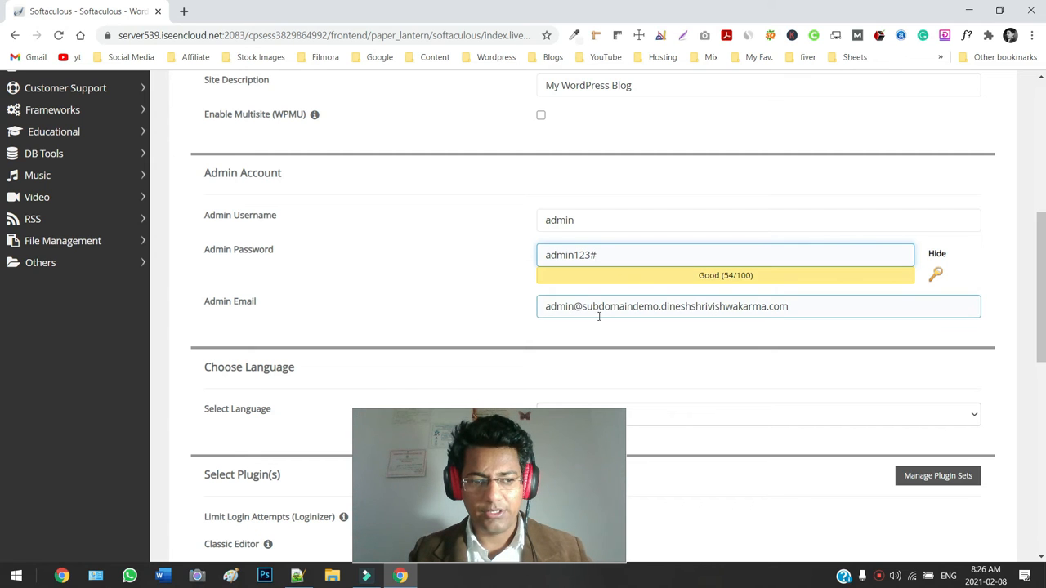
pyautogui.click(645, 310)
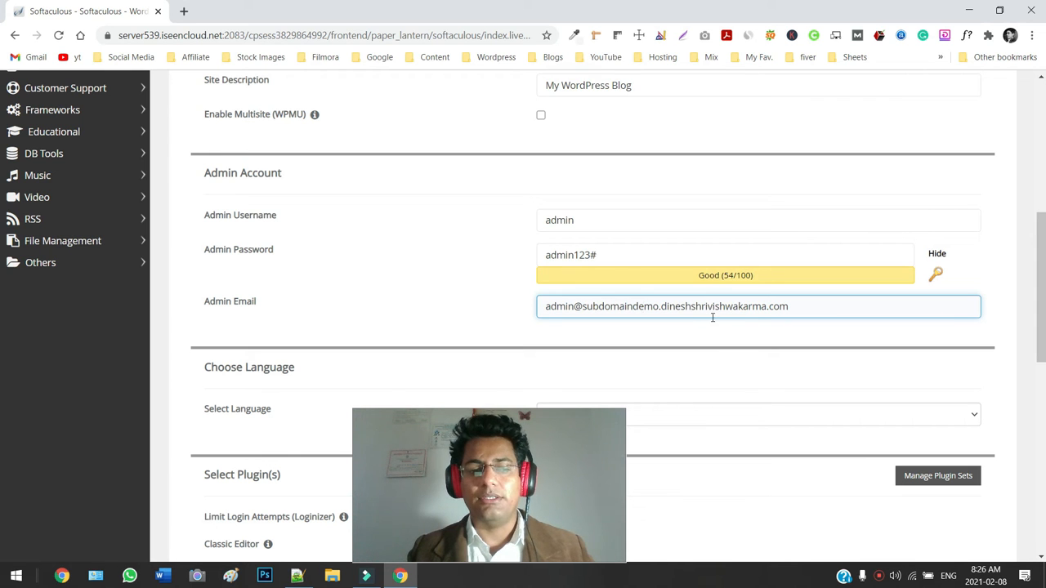
# Submit the install form, which stops because index.php already exists in the folder.
pyautogui.scroll(-3, 764, 317)
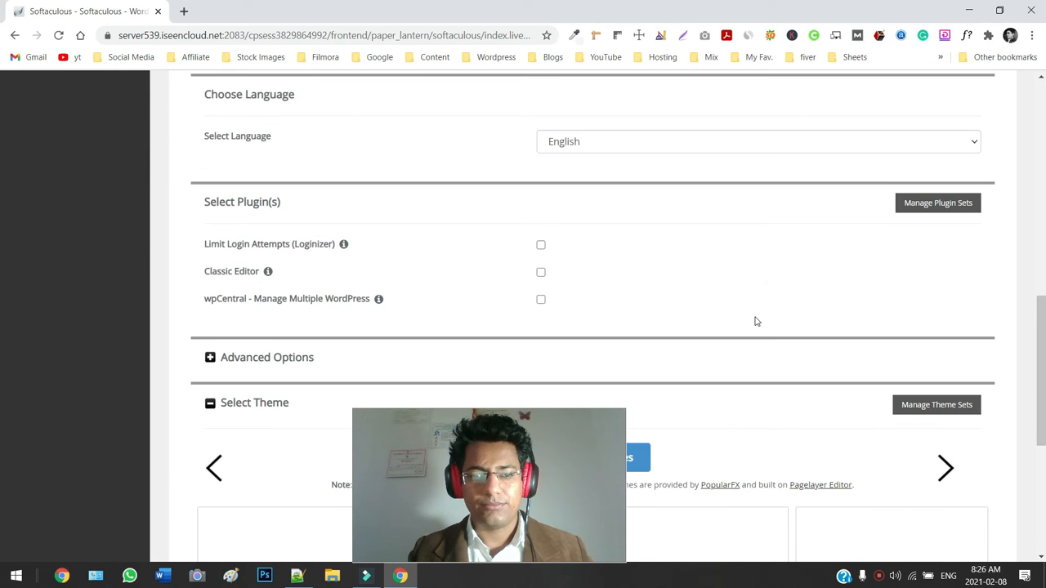
pyautogui.scroll(-3, 651, 263)
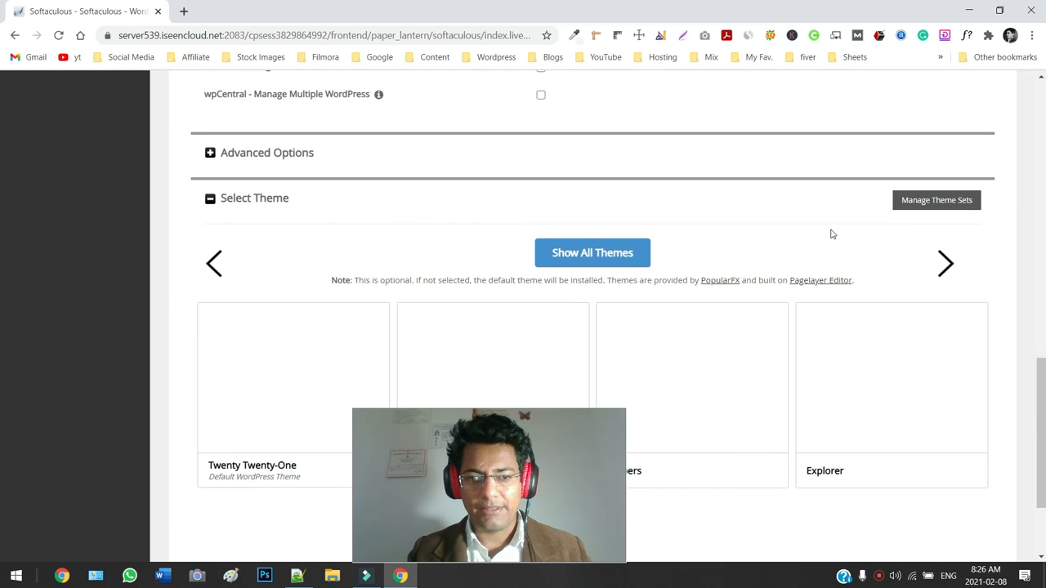
pyautogui.scroll(-2, 855, 322)
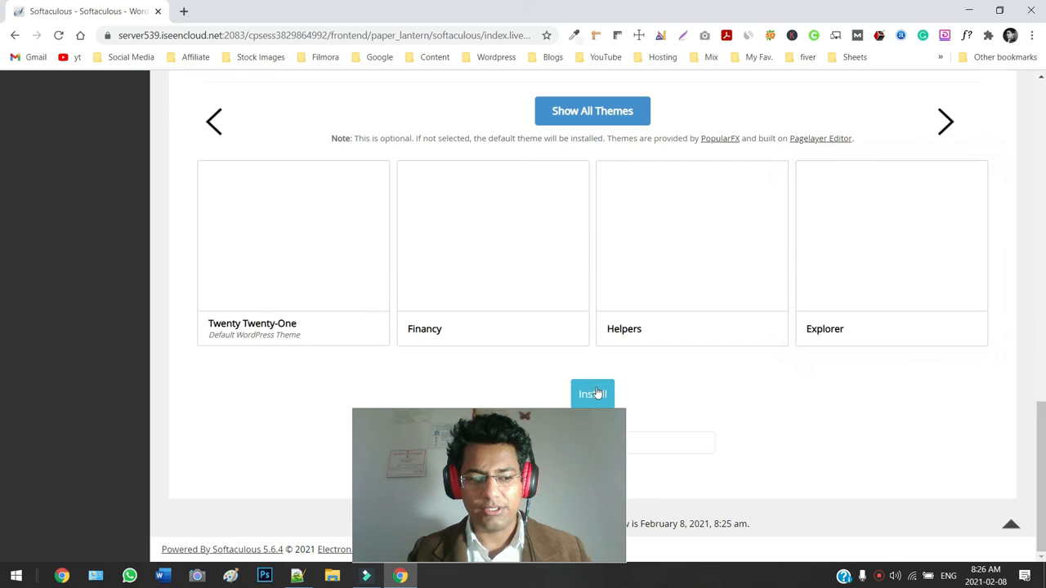
pyautogui.click(597, 397)
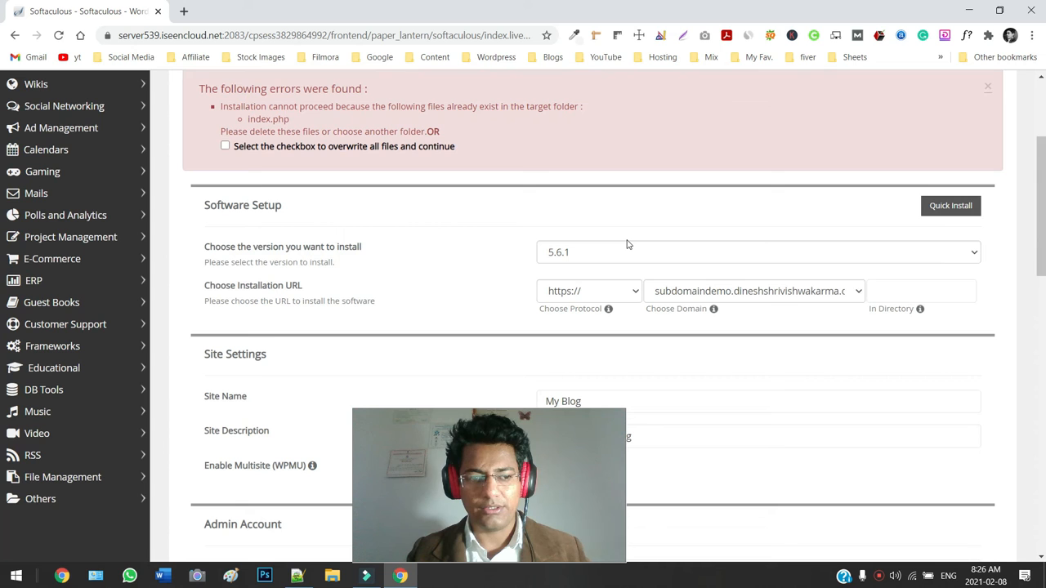
# Enter wp as the install directory and run the installation, which now succeeds.
pyautogui.scroll(1, 294, 159)
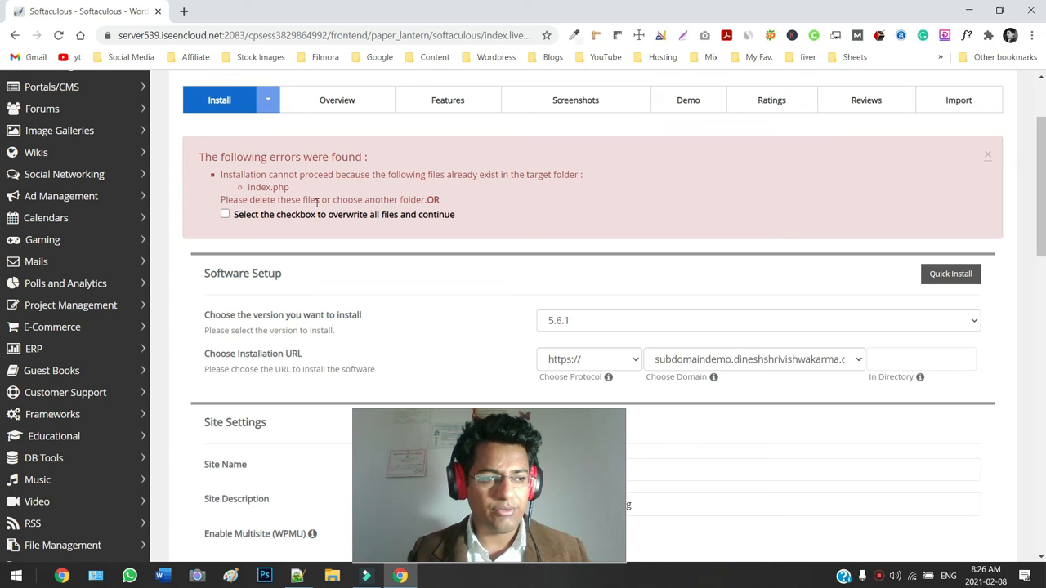
pyautogui.scroll(-2, 640, 256)
pyautogui.click(895, 221)
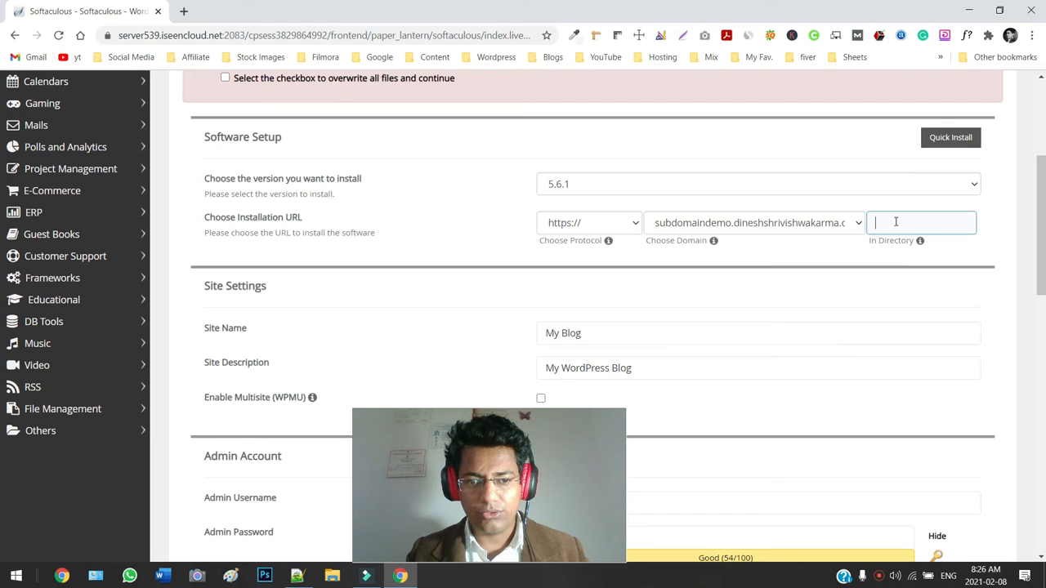
pyautogui.write('wp')
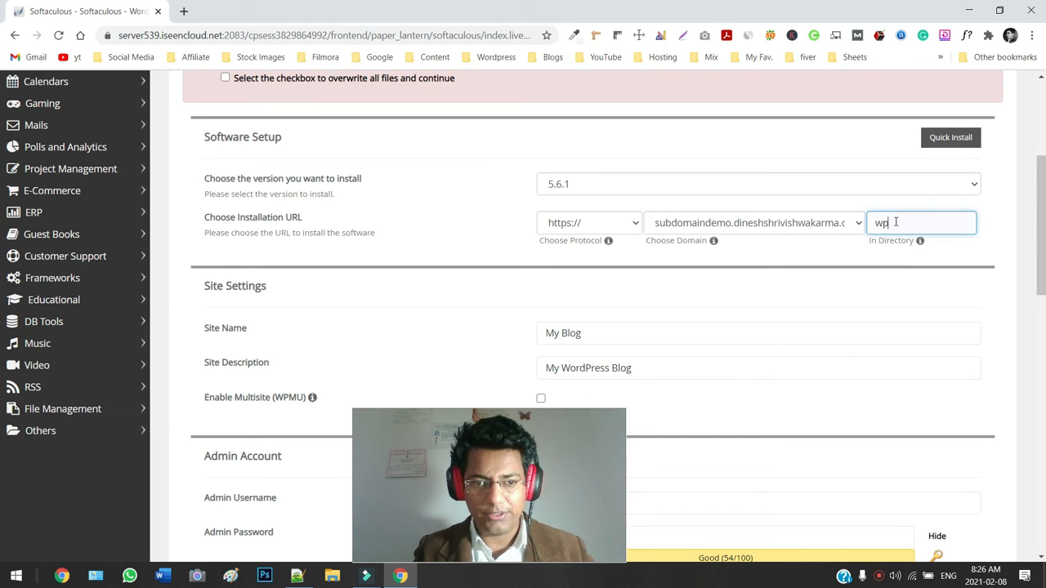
pyautogui.scroll(-3, 768, 357)
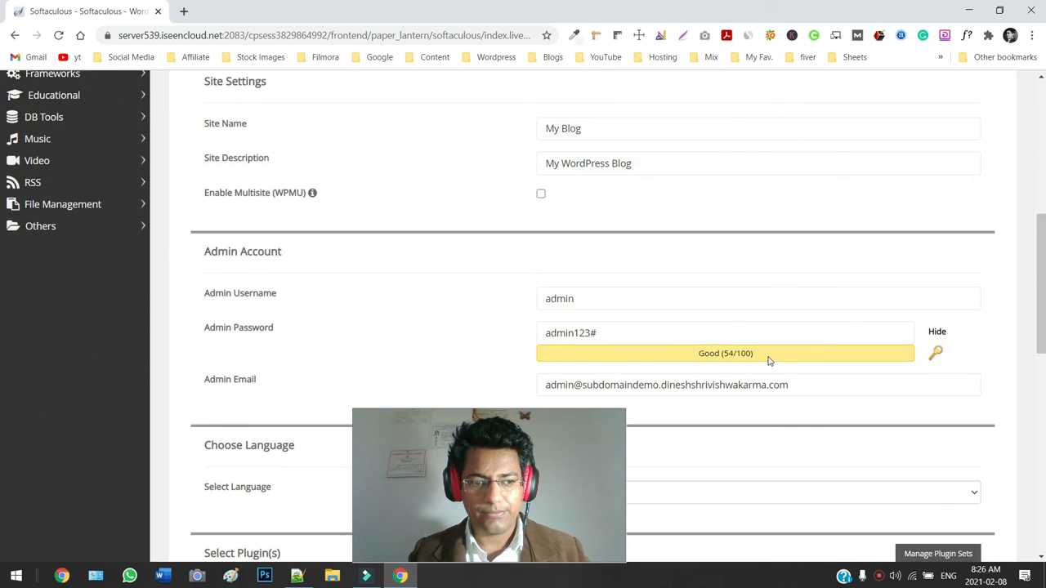
pyautogui.scroll(-2, 768, 357)
pyautogui.scroll(-2, 677, 287)
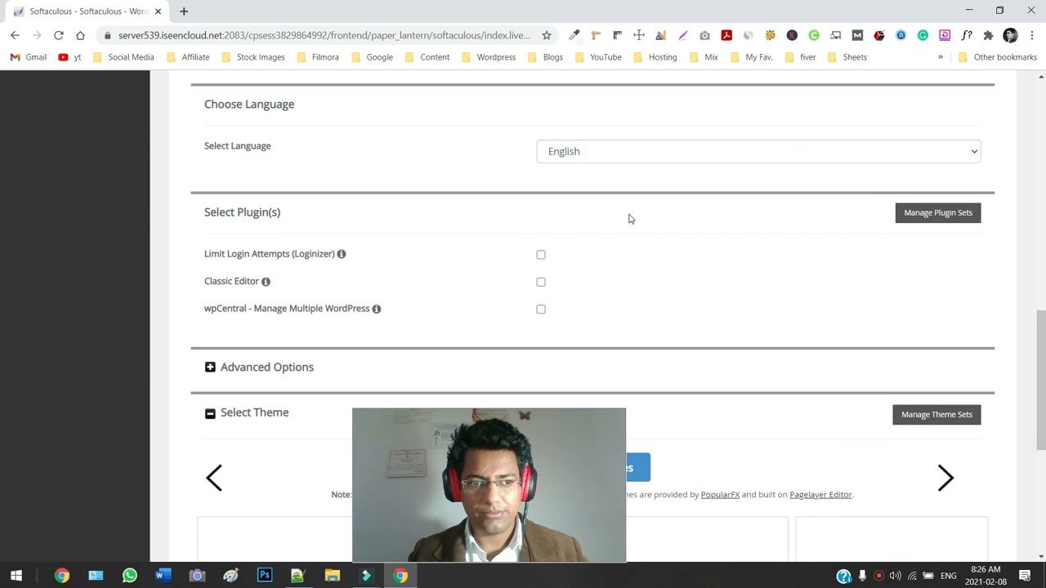
pyautogui.scroll(2, 637, 212)
pyautogui.scroll(-5, 759, 320)
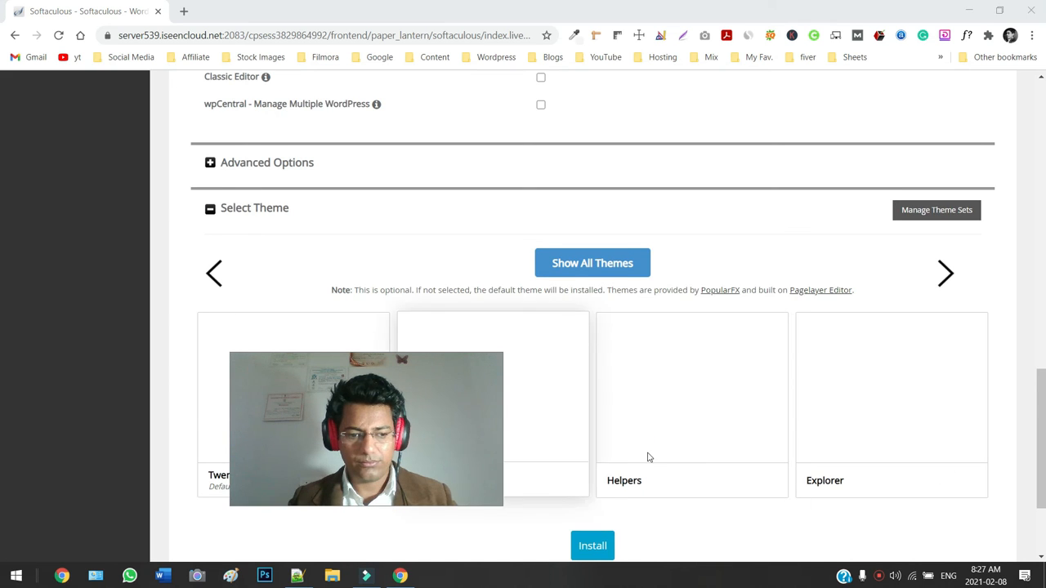
pyautogui.scroll(-2, 649, 458)
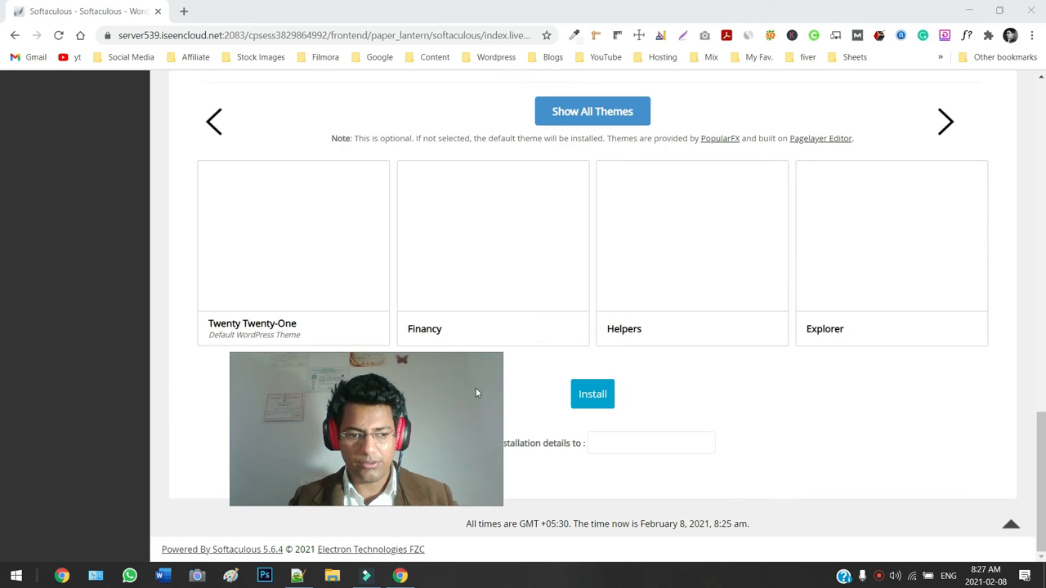
pyautogui.click(585, 397)
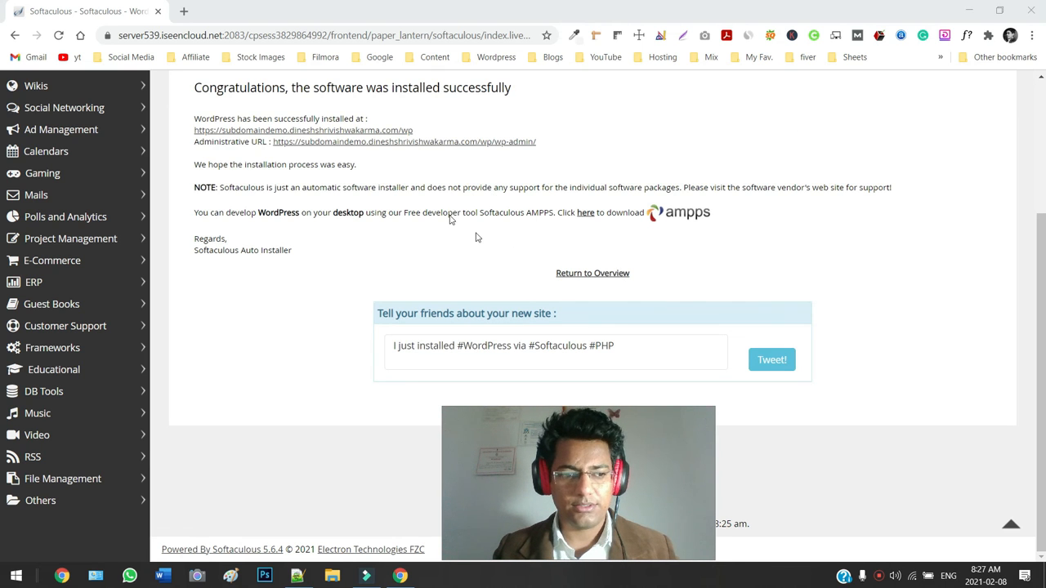
# Open the new site's wp-admin Administrative URL in a separate browser tab.
pyautogui.middleClick(501, 142)
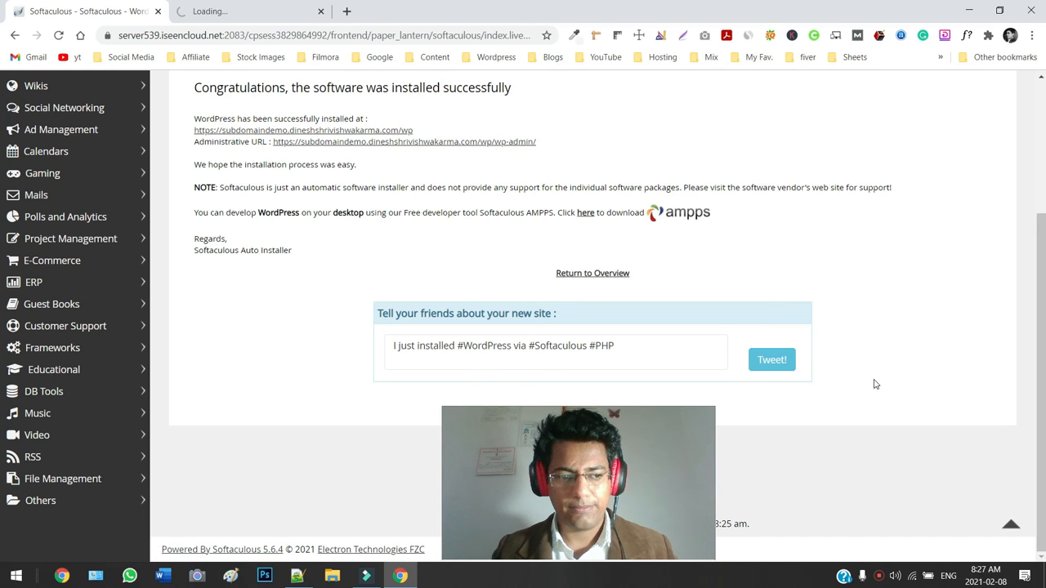
pyautogui.scroll(2, 871, 376)
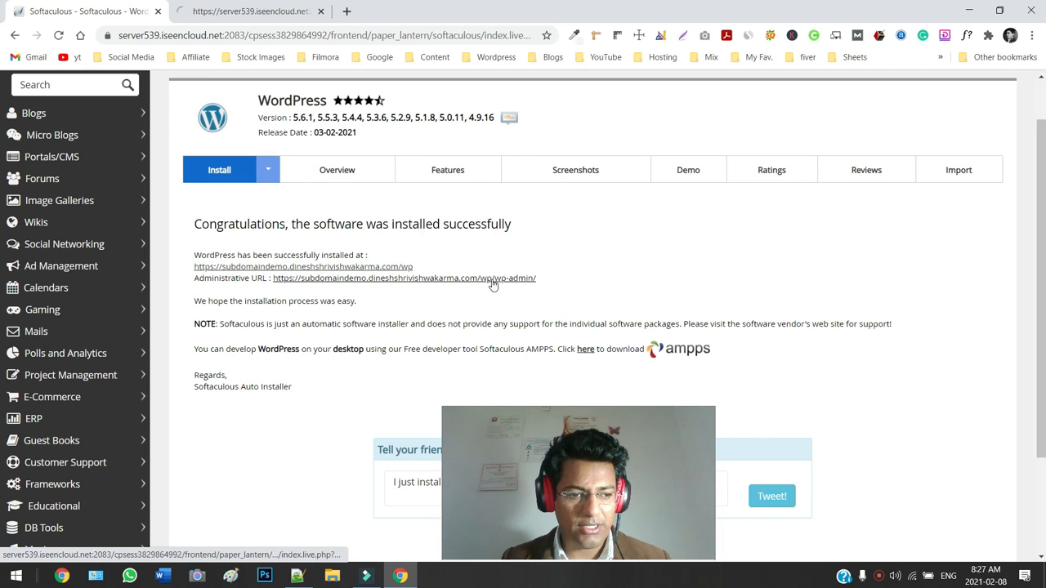
pyautogui.scroll(-1, 441, 326)
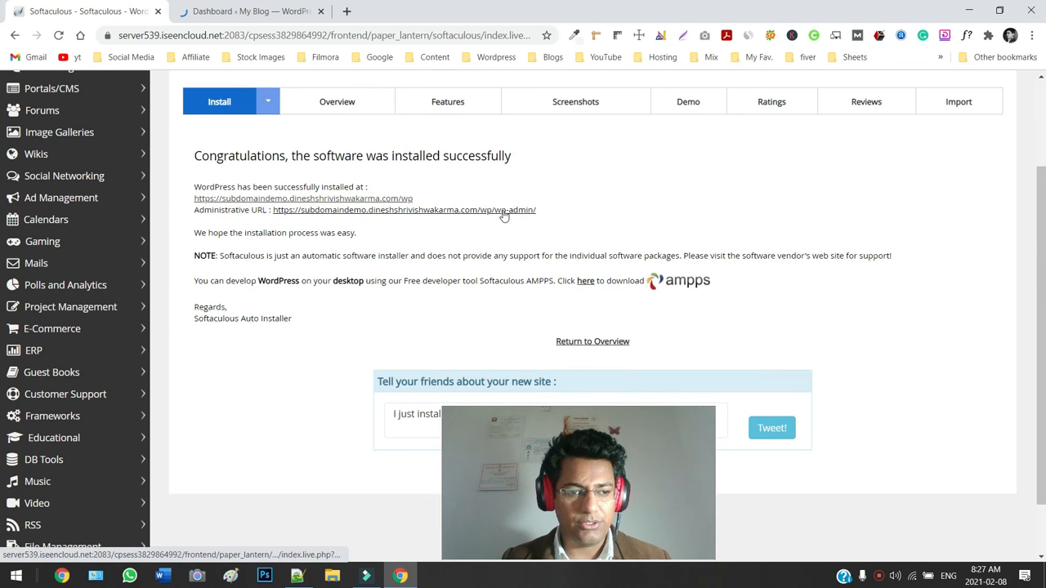
# Switch to the 'Dashboard ‹ My Blog' tab for /wp/wp-admin/.
pyautogui.click(278, 13)
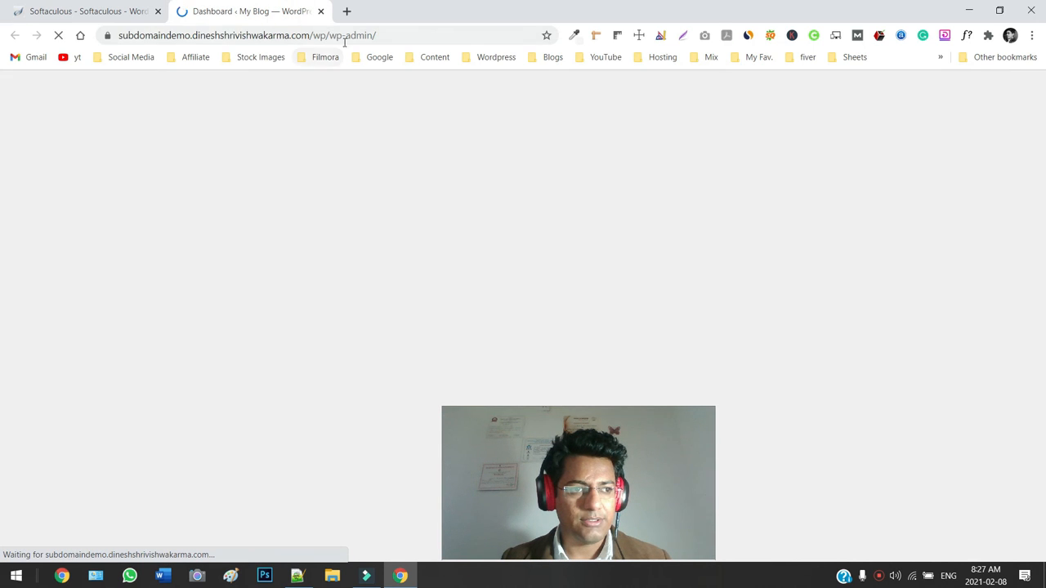